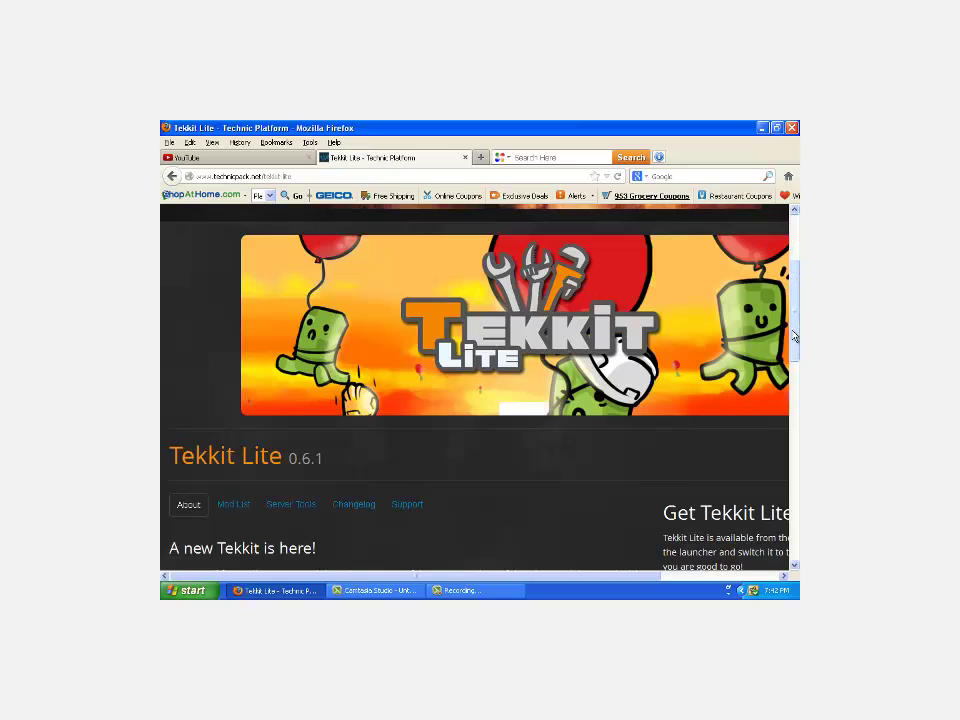
# Scroll the Tekkit Lite page to the Get Tekkit Lite section and refocus the browser.
pyautogui.moveTo(798, 348); pyautogui.dragTo(793, 336)
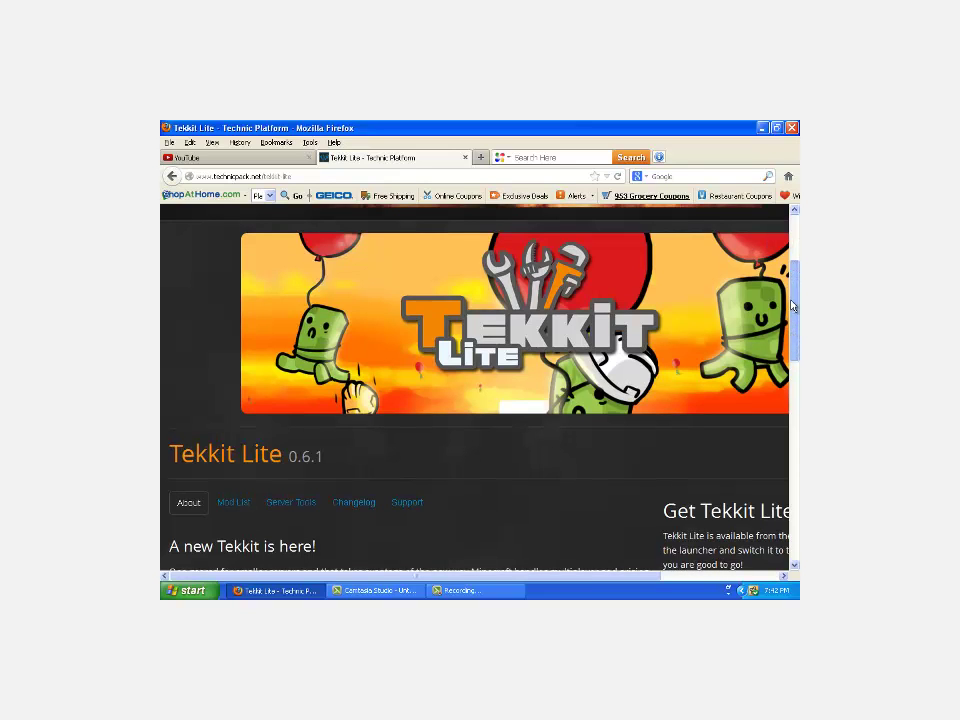
pyautogui.scroll(-1, 793, 315)
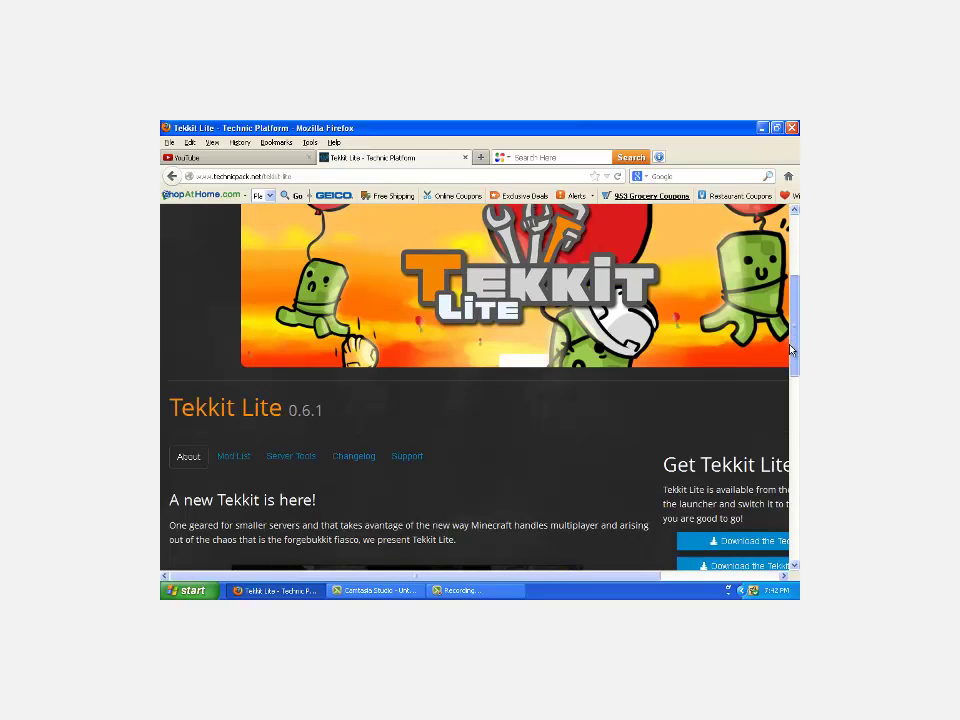
pyautogui.scroll(1, 793, 368)
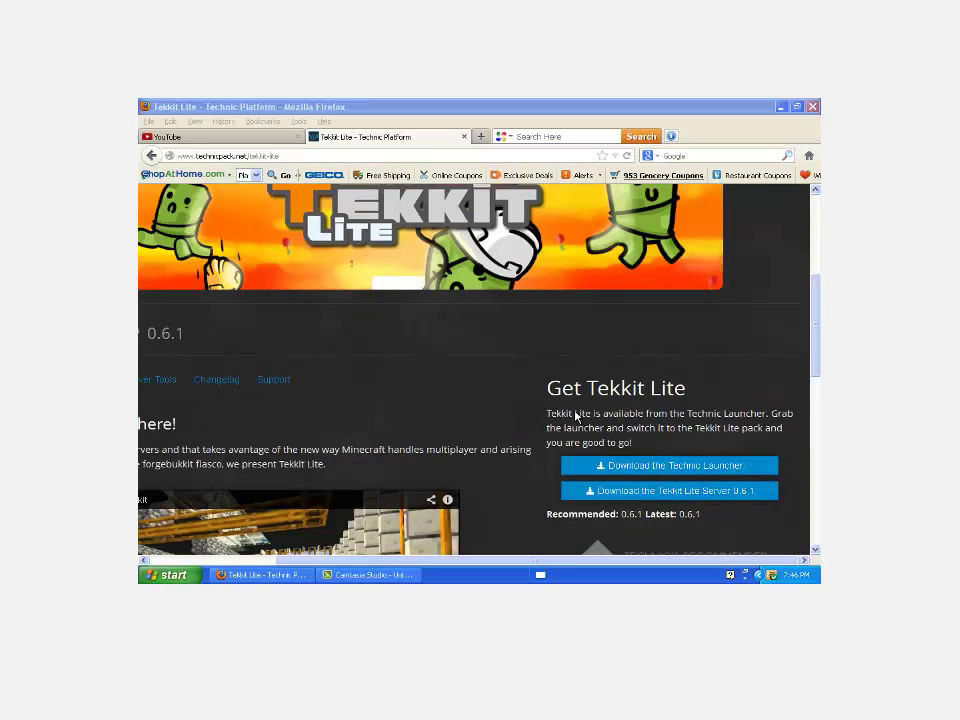
pyautogui.press('F9')
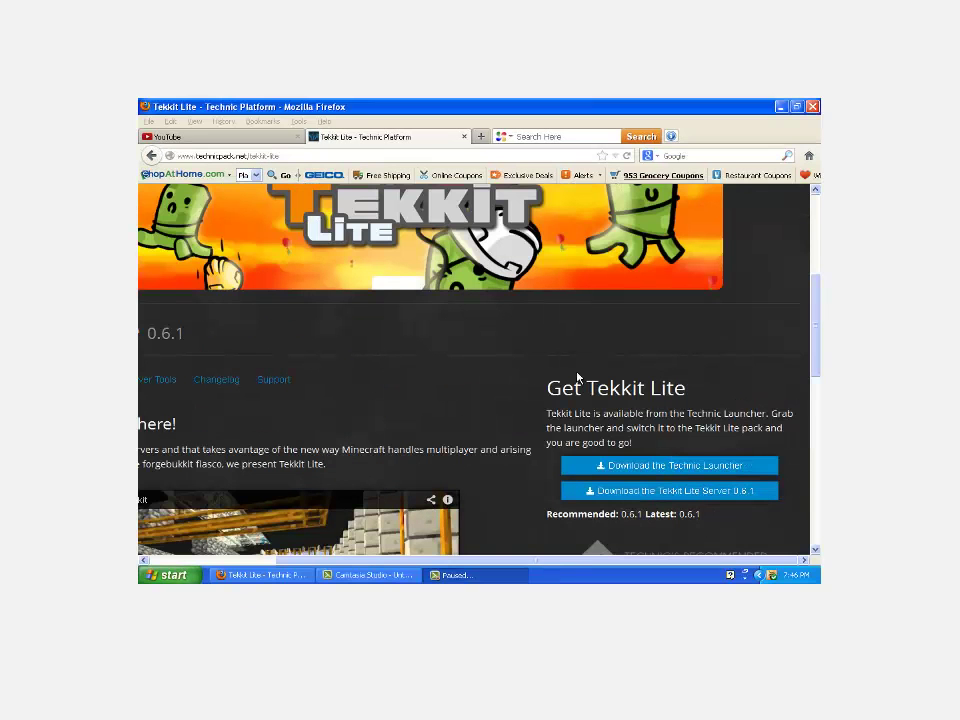
pyautogui.press('F9')
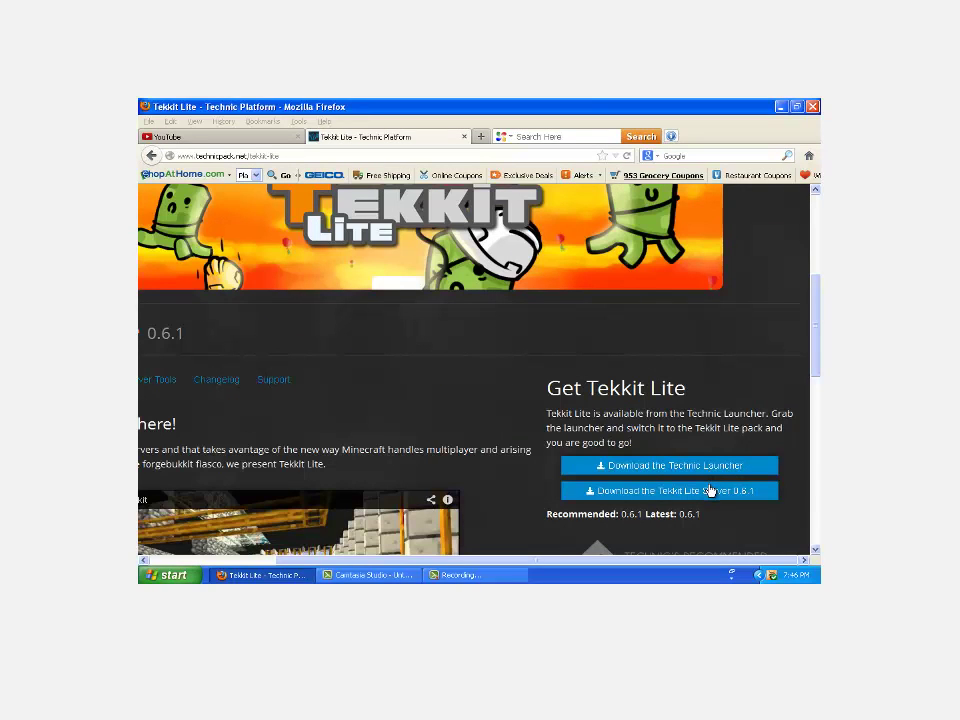
pyautogui.click(709, 494)
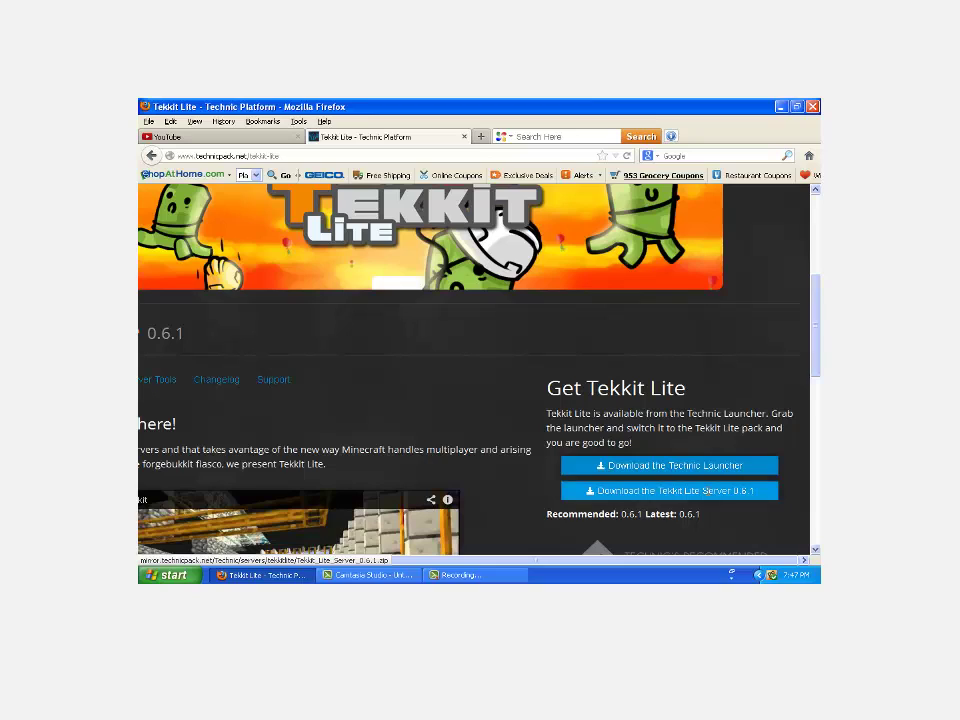
# Download Tekkit_Lite_Server_0.6.1.zip, choosing Save File and confirming with OK.
pyautogui.click(690, 492)
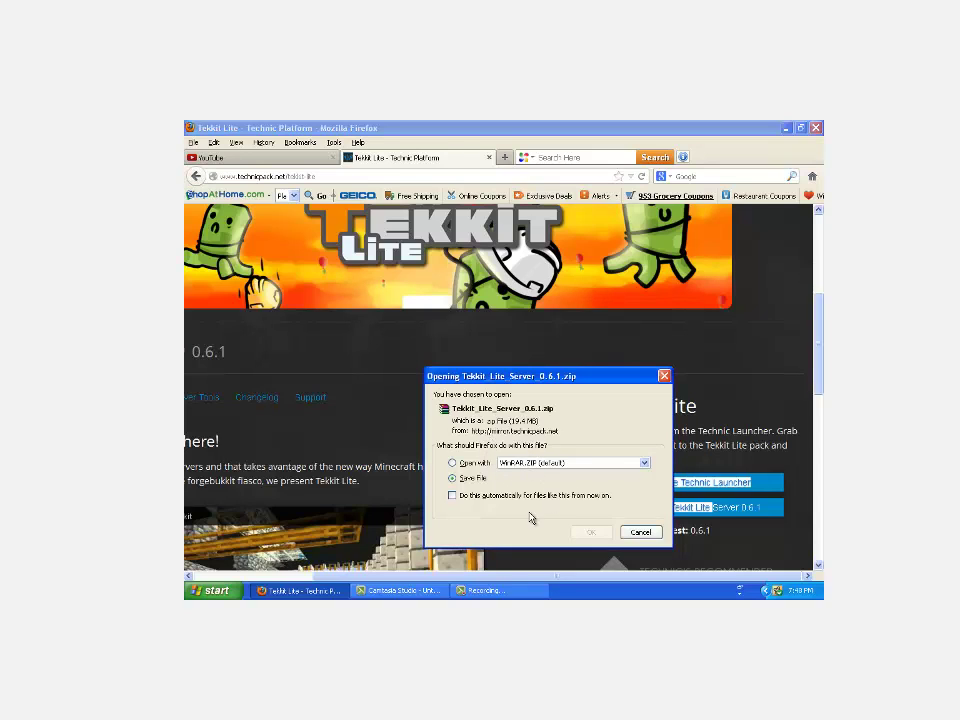
pyautogui.click(475, 482)
pyautogui.click(474, 479)
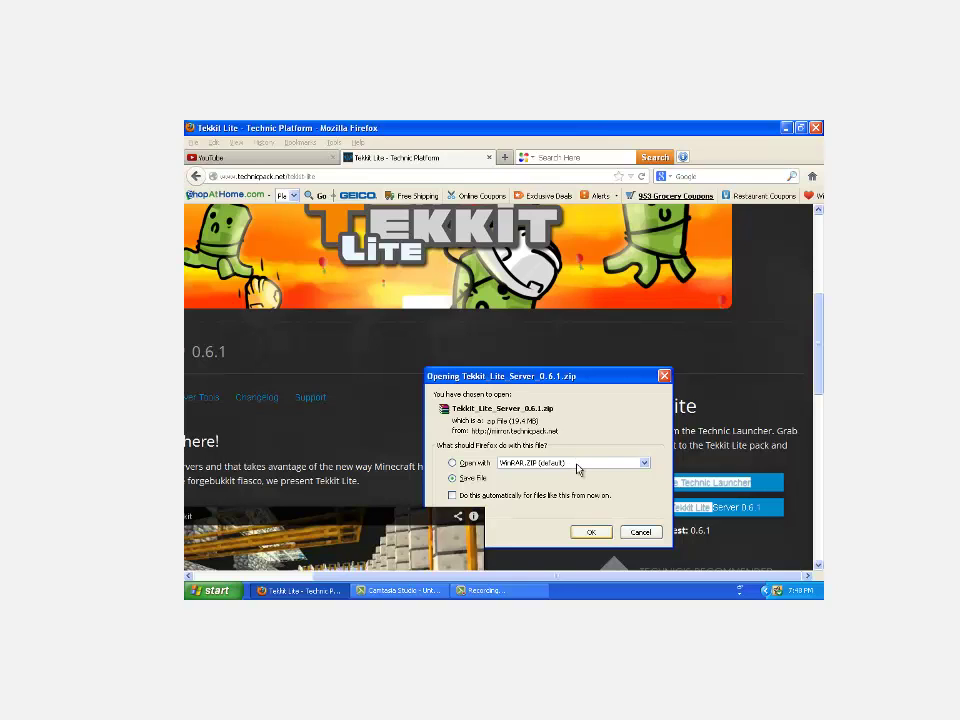
pyautogui.click(591, 531)
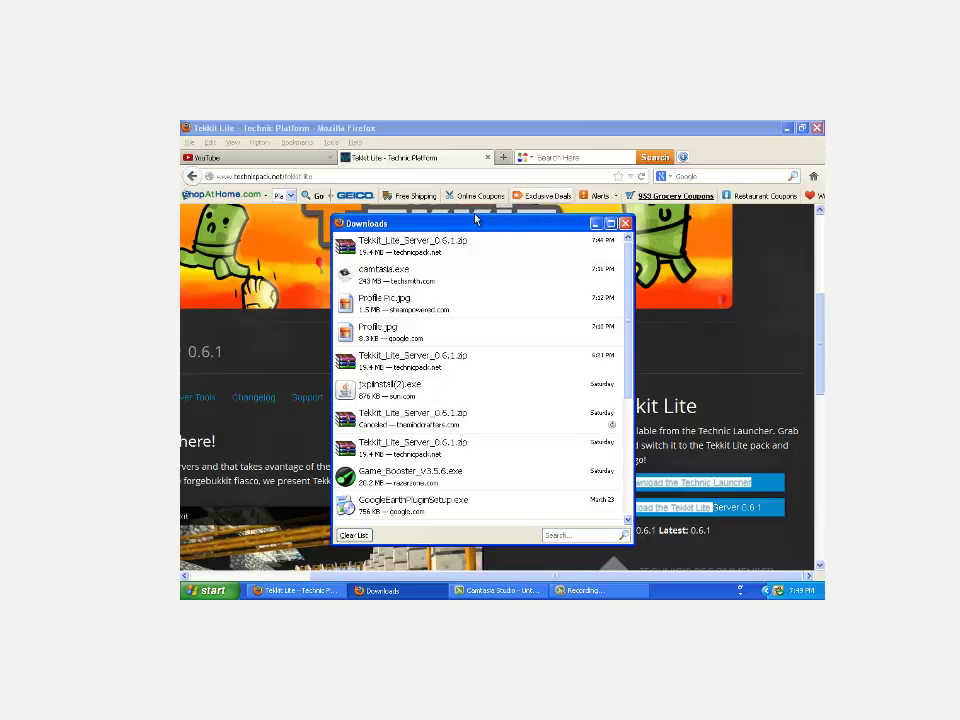
# Minimize Firefox to reveal the desktop and bring the Downloads window forward.
pyautogui.click(786, 129)
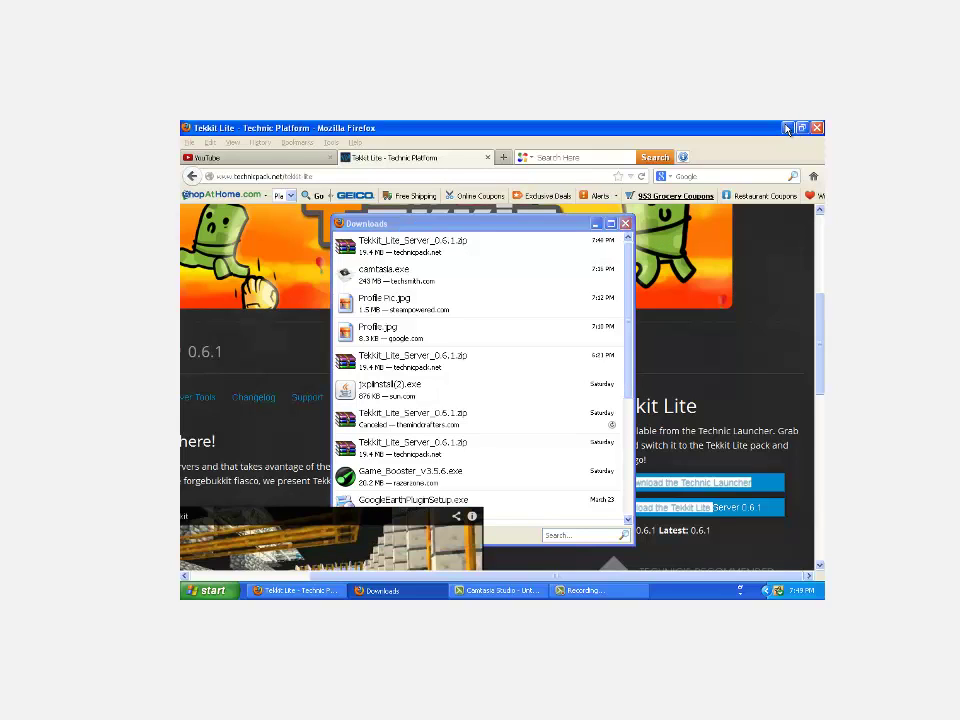
pyautogui.click(786, 129)
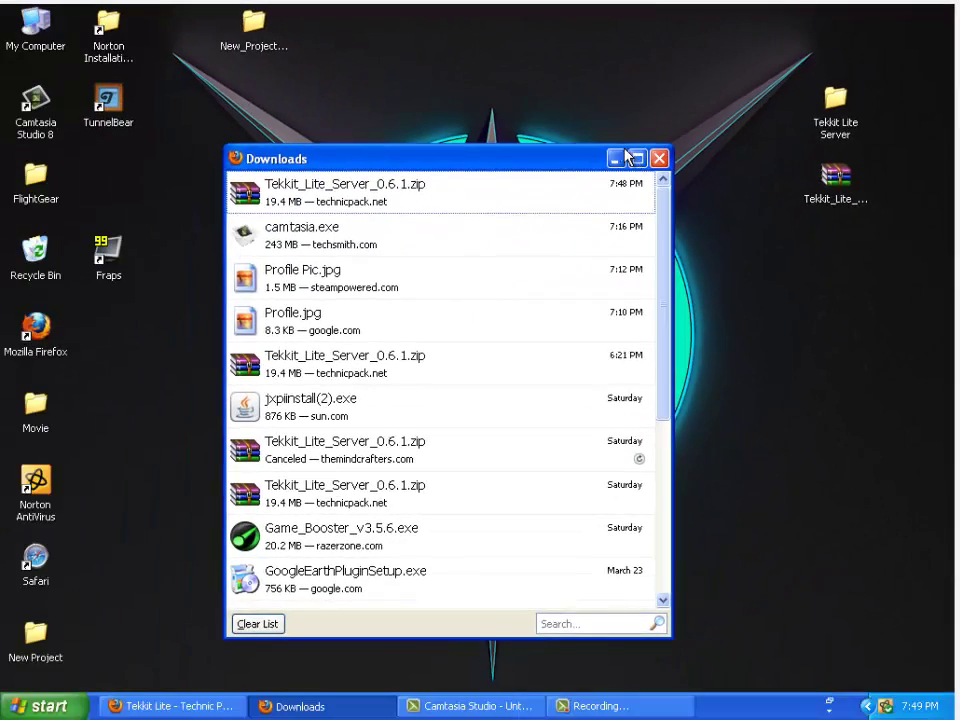
pyautogui.click(617, 162)
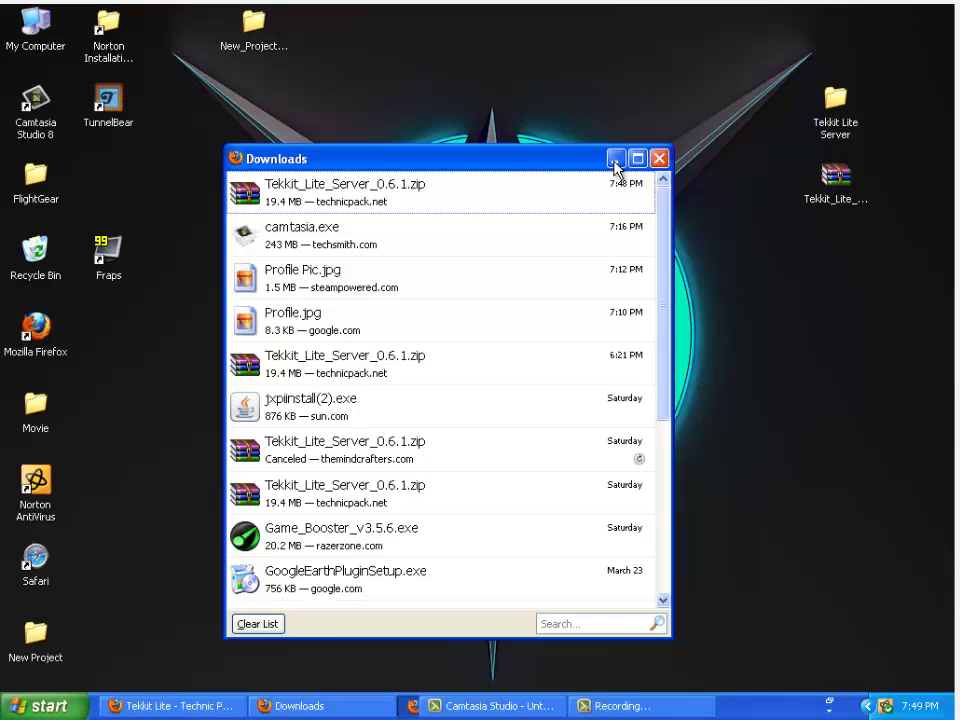
# Minimize the Downloads window and open Tekkit_Lite_Server_0.6.1.zip from the desktop in WinRAR.
pyautogui.click(614, 163)
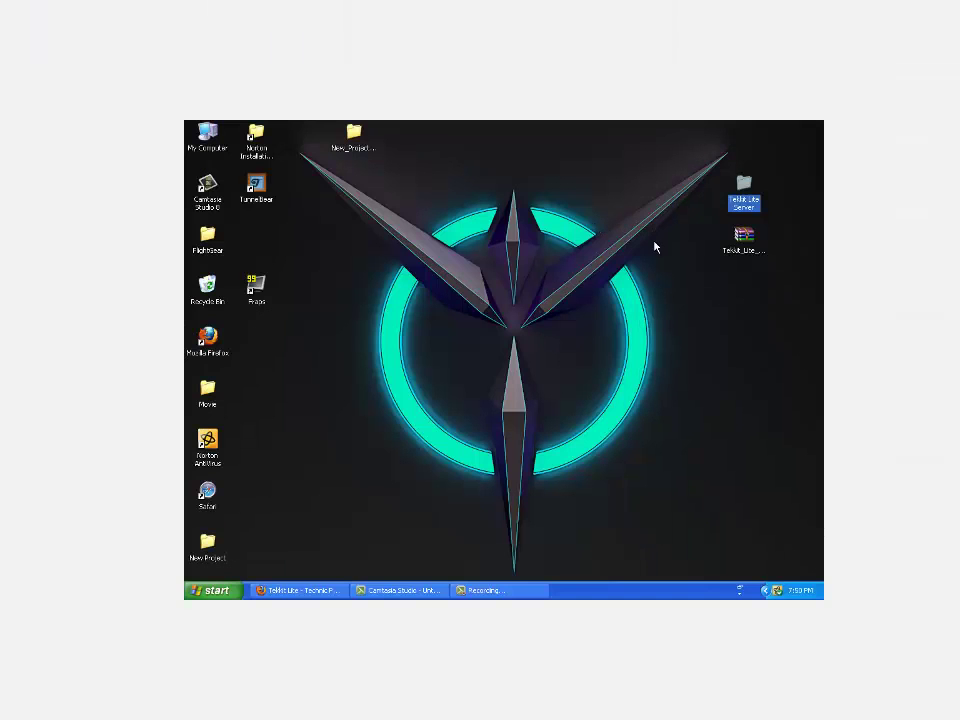
pyautogui.click(696, 251)
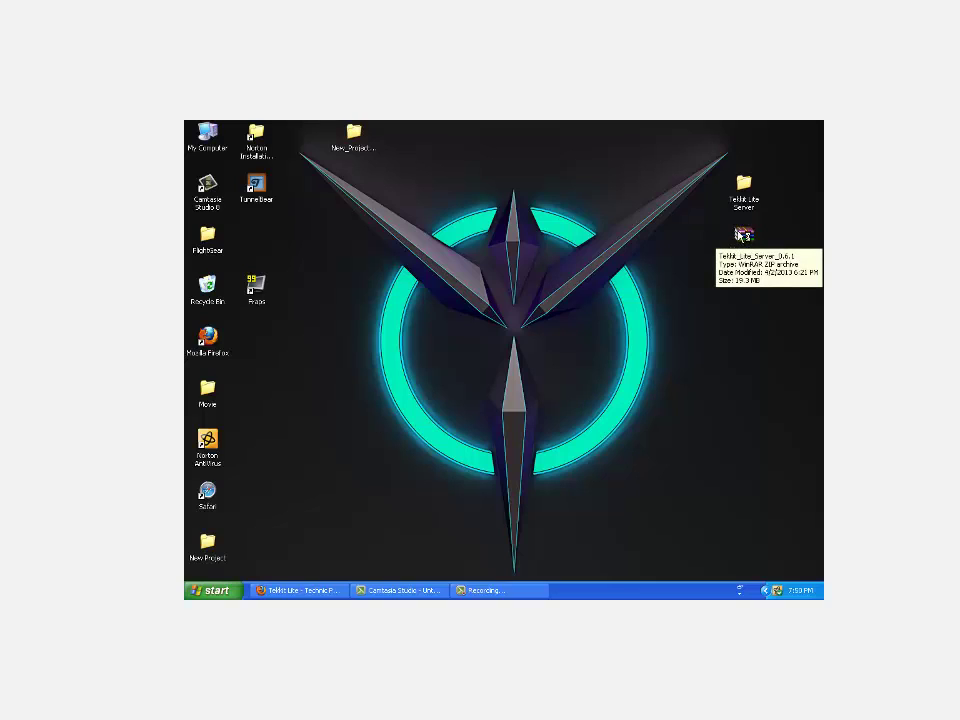
pyautogui.click(740, 235)
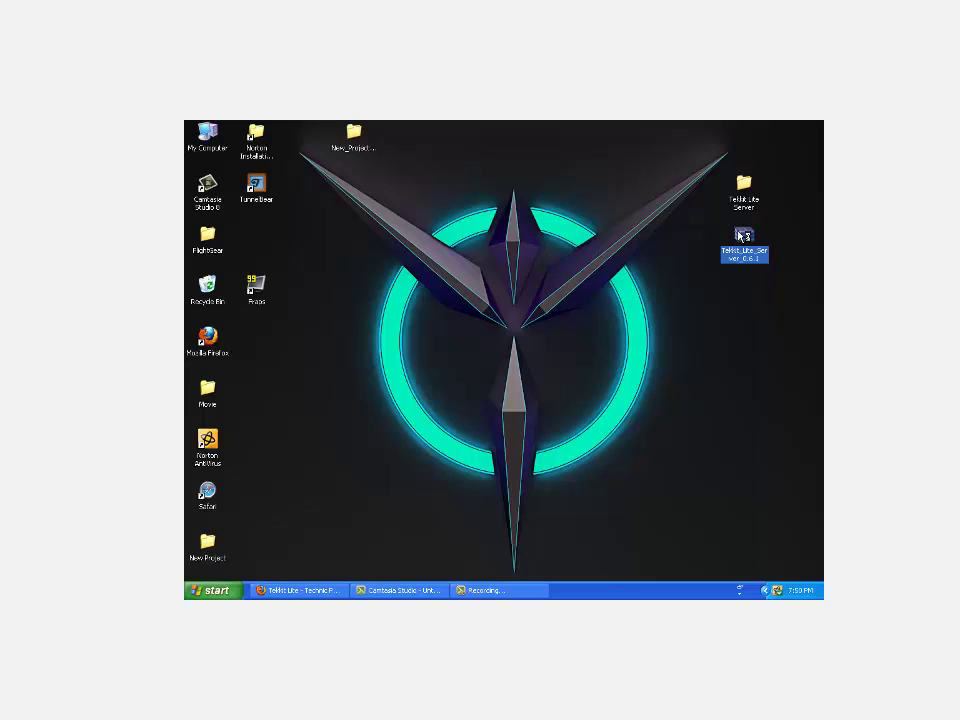
pyautogui.doubleClick(740, 235)
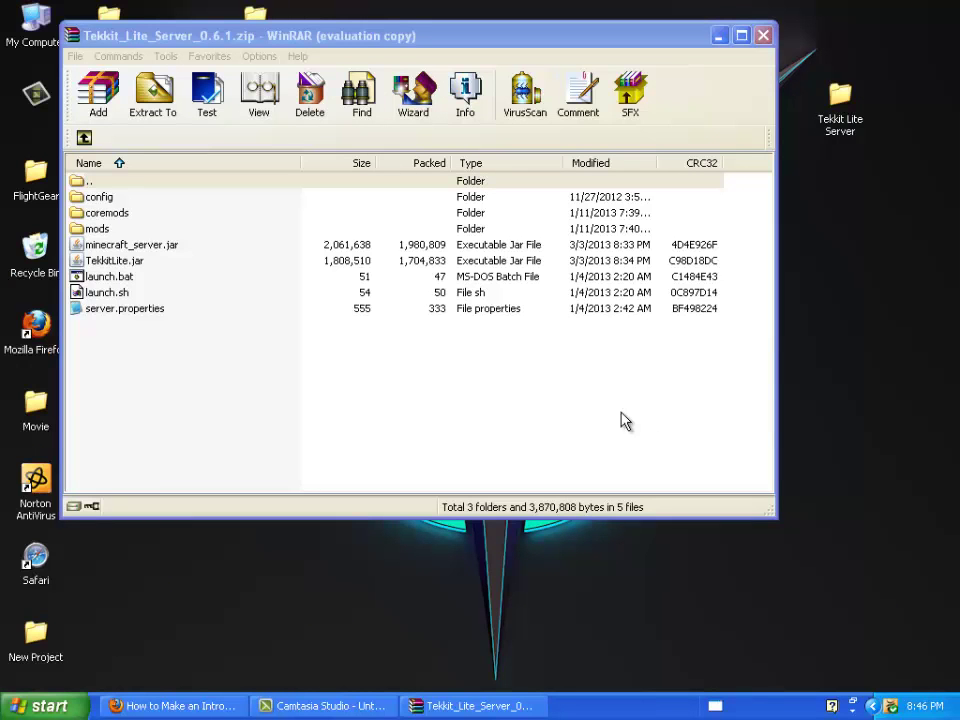
# Select all archive entries and drag them into the Tekkit Lite Server folder.
pyautogui.click(282, 184)
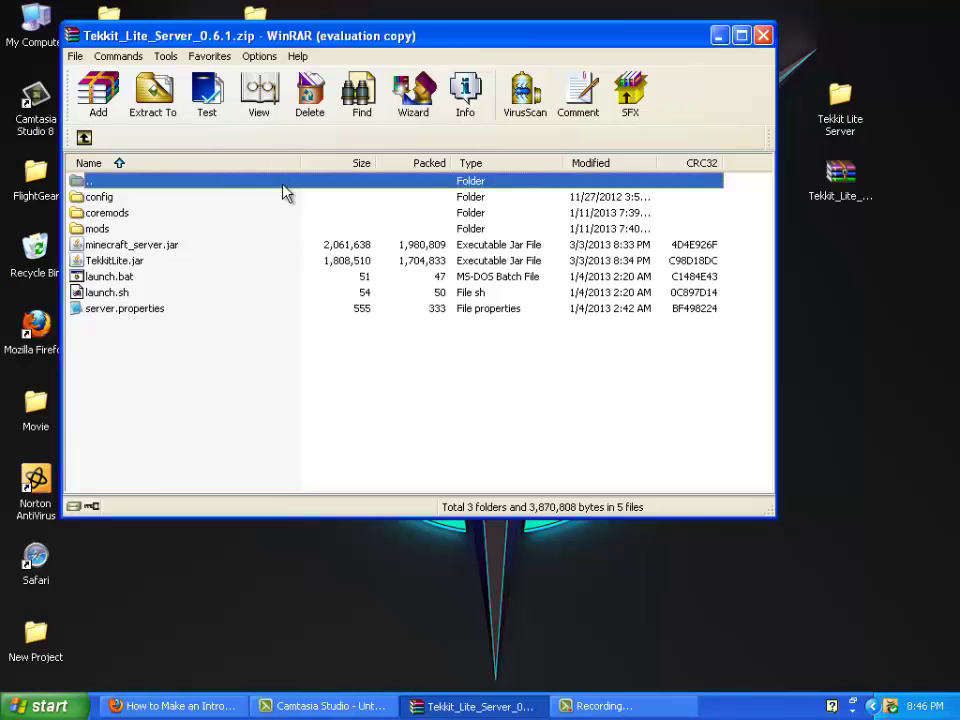
pyautogui.click(305, 276)
pyautogui.moveTo(320, 335)
pyautogui.mouseDown()
pyautogui.moveTo(336, 364)
pyautogui.moveTo(368, 386)
pyautogui.moveTo(336, 369)
pyautogui.moveTo(366, 205)
pyautogui.moveTo(381, 274)
pyautogui.moveTo(586, 205)
pyautogui.moveTo(782, 111)
pyautogui.moveTo(875, 42)
pyautogui.mouseUp()
pyautogui.moveTo(868, 87); pyautogui.dragTo(835, 107)
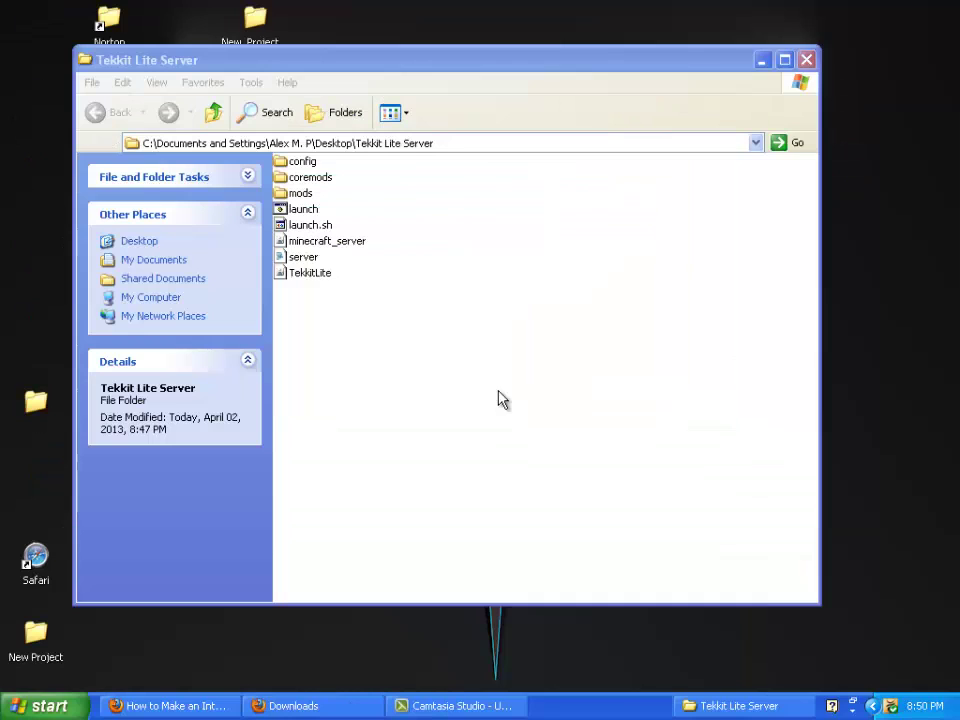
# Bring the Tekkit Lite Server folder forward and show the launch file's context menu.
pyautogui.click(197, 160)
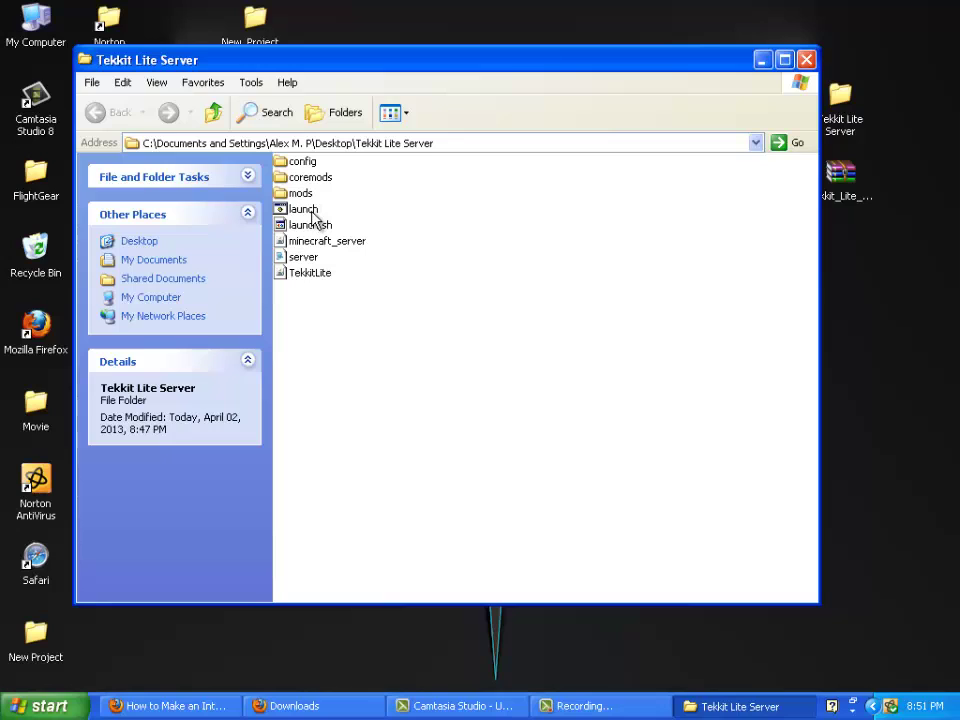
pyautogui.rightClick(311, 213)
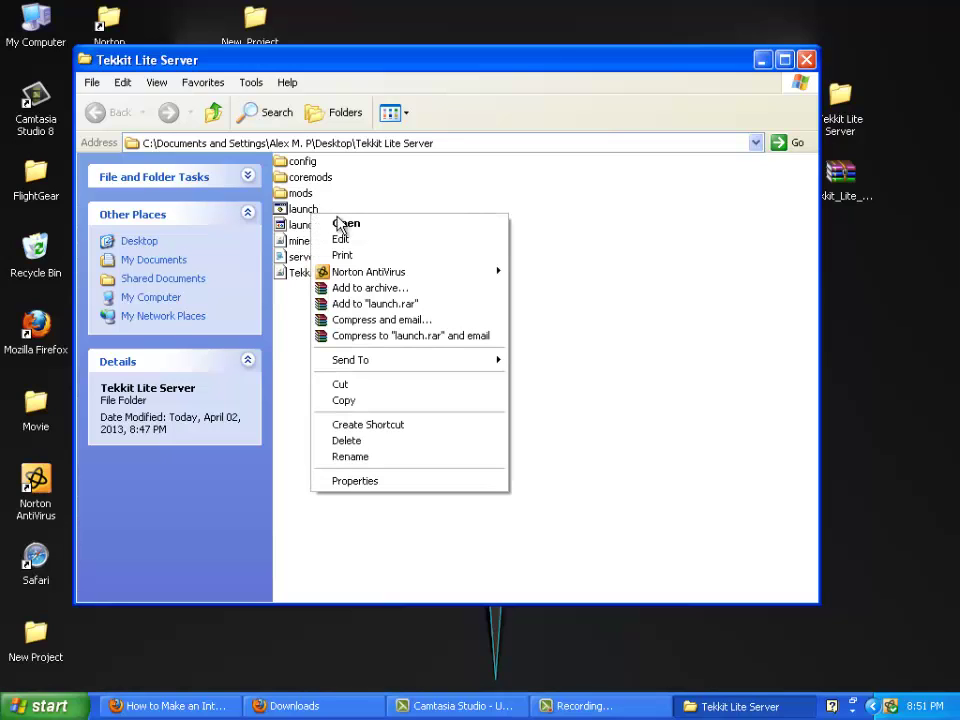
# Edit launch.bat in Notepad, changing -Xmx3G to -Xmx1G.
pyautogui.click(379, 239)
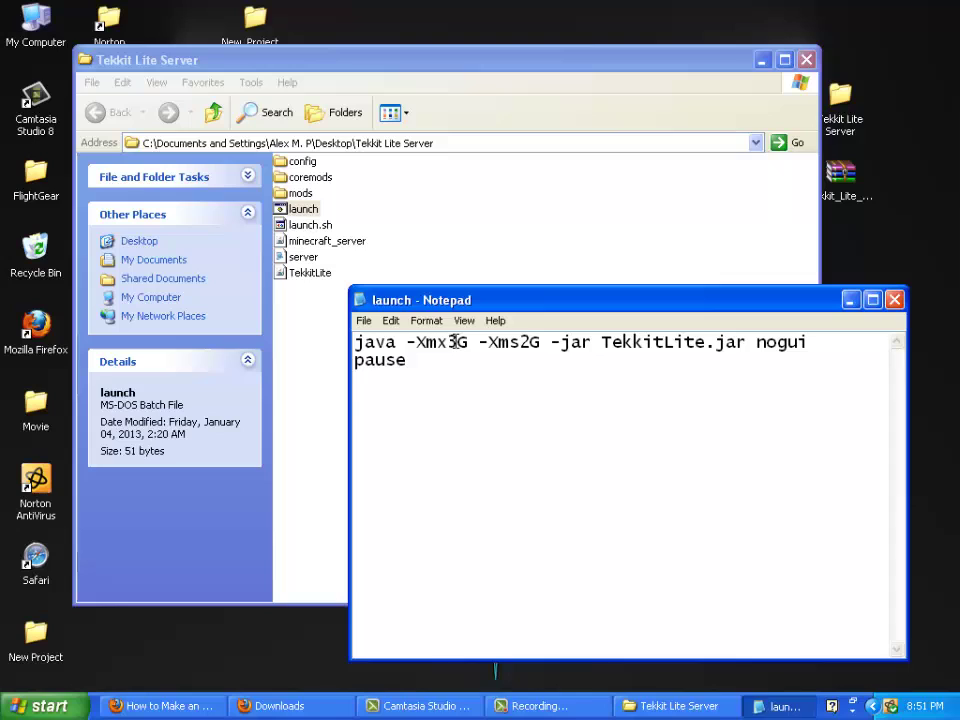
pyautogui.moveTo(467, 342)
pyautogui.mouseDown()
pyautogui.moveTo(427, 342)
pyautogui.moveTo(447, 342)
pyautogui.mouseUp()
pyautogui.click(450, 342)
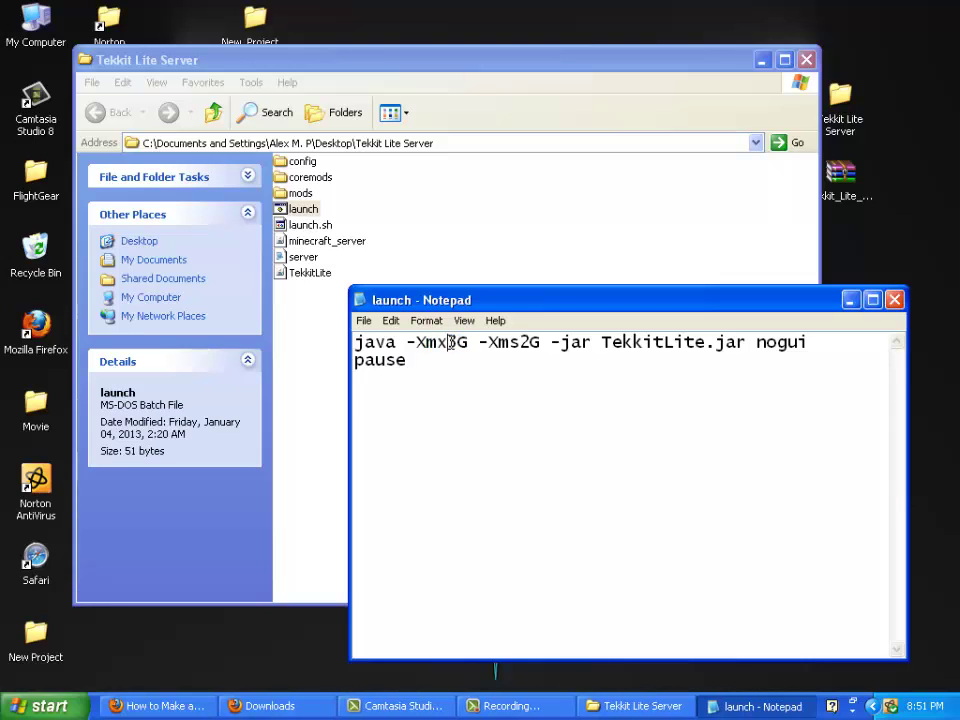
pyautogui.press('BackSpace')
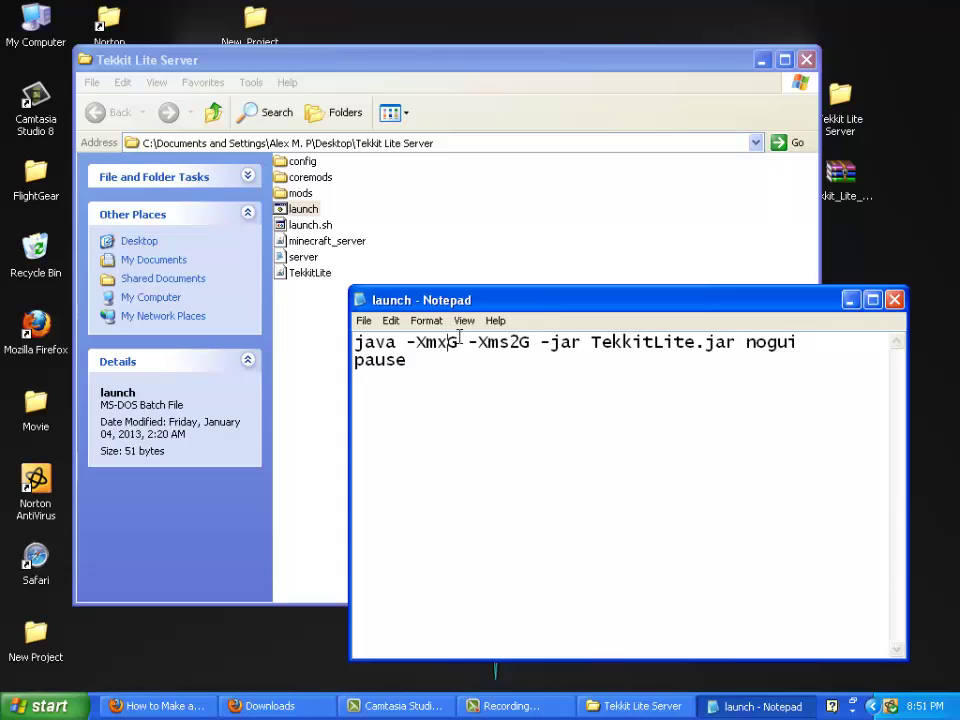
pyautogui.write('1')
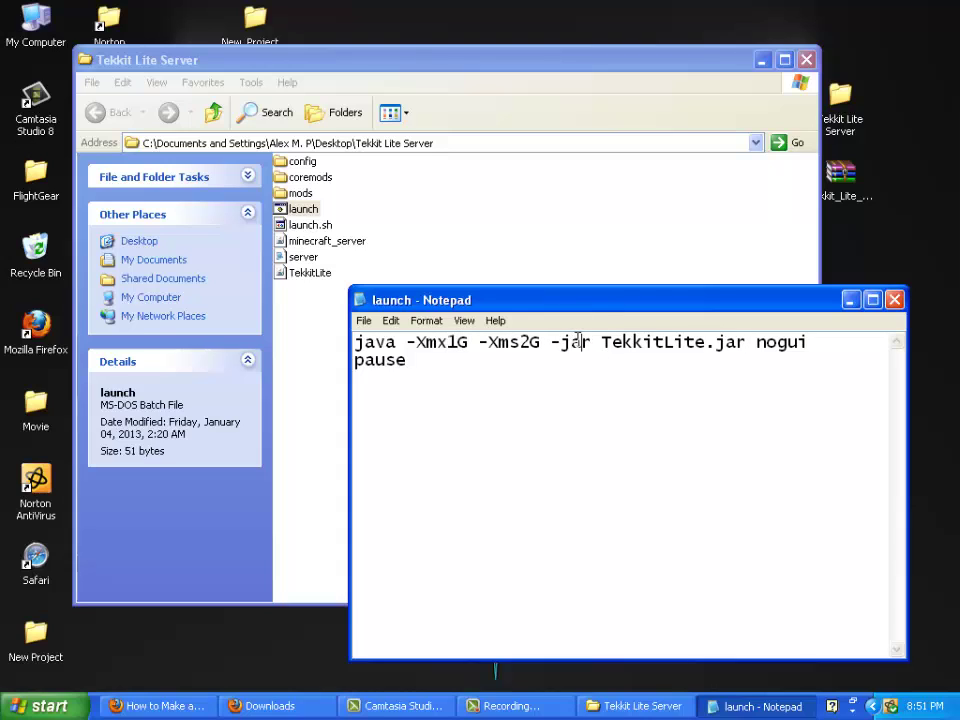
# Change -Xms2G to -Xms1G and close Notepad.
pyautogui.moveTo(571, 342); pyautogui.dragTo(561, 342)
pyautogui.click(541, 342)
pyautogui.doubleClick(541, 342)
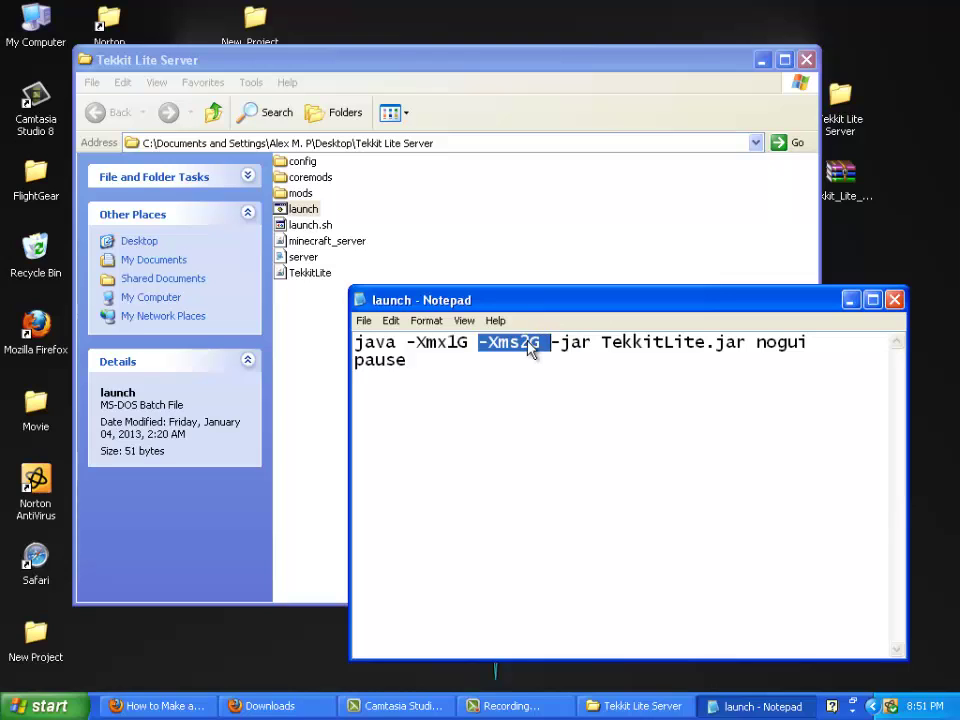
pyautogui.click(538, 347)
pyautogui.press('BackSpace')
pyautogui.write('1')
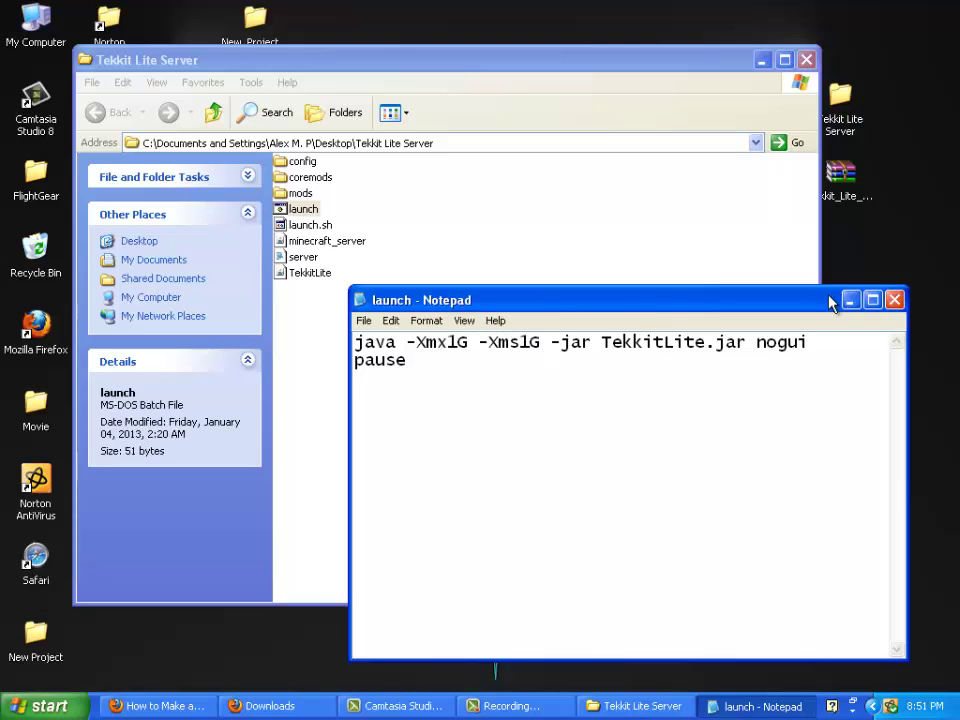
pyautogui.click(892, 301)
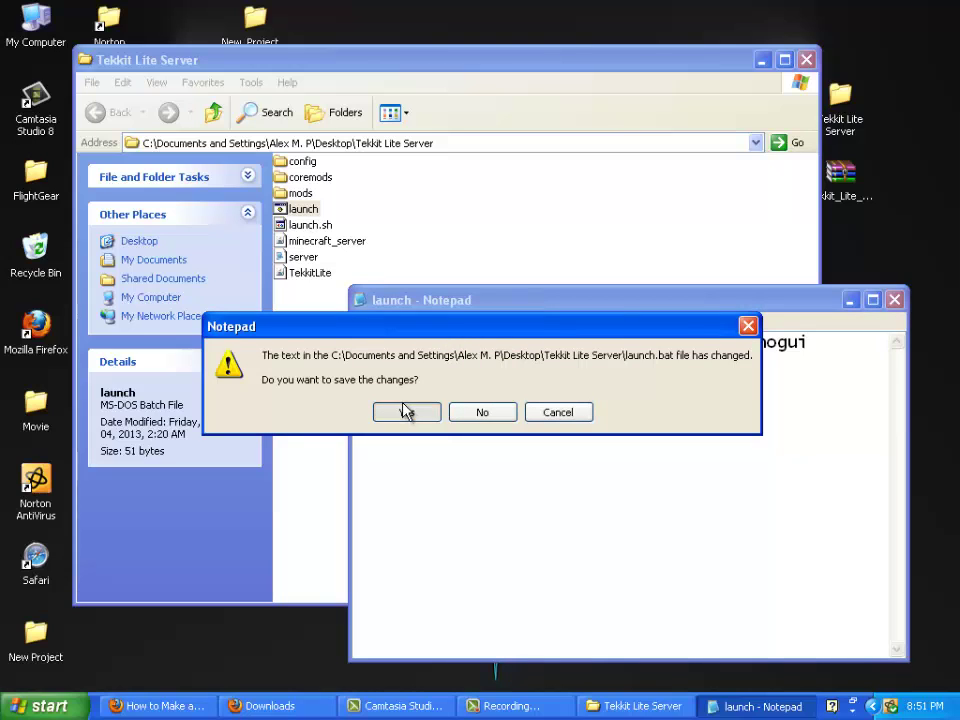
# Save the launch.bat changes and cancel the accidental rename, keeping the name launch.
pyautogui.click(418, 410)
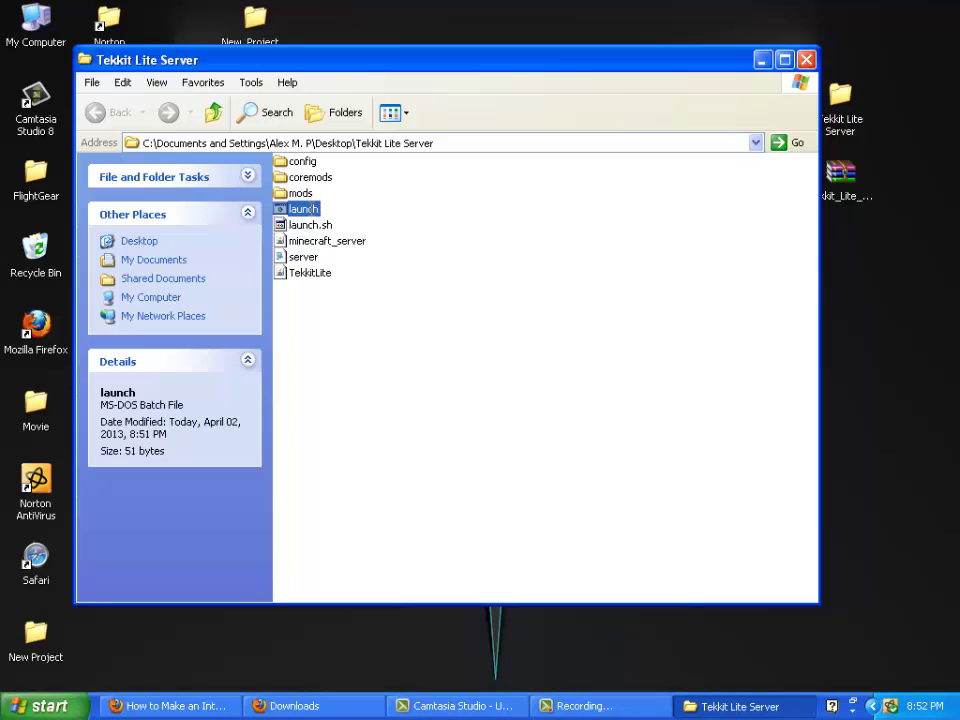
pyautogui.click(311, 210)
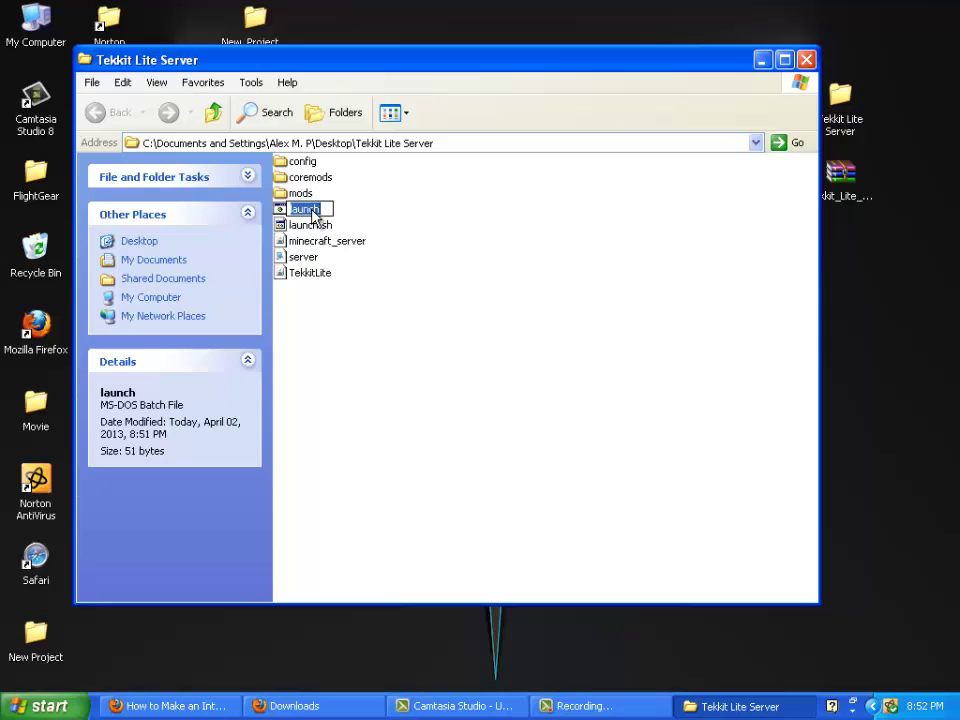
pyautogui.click(313, 213)
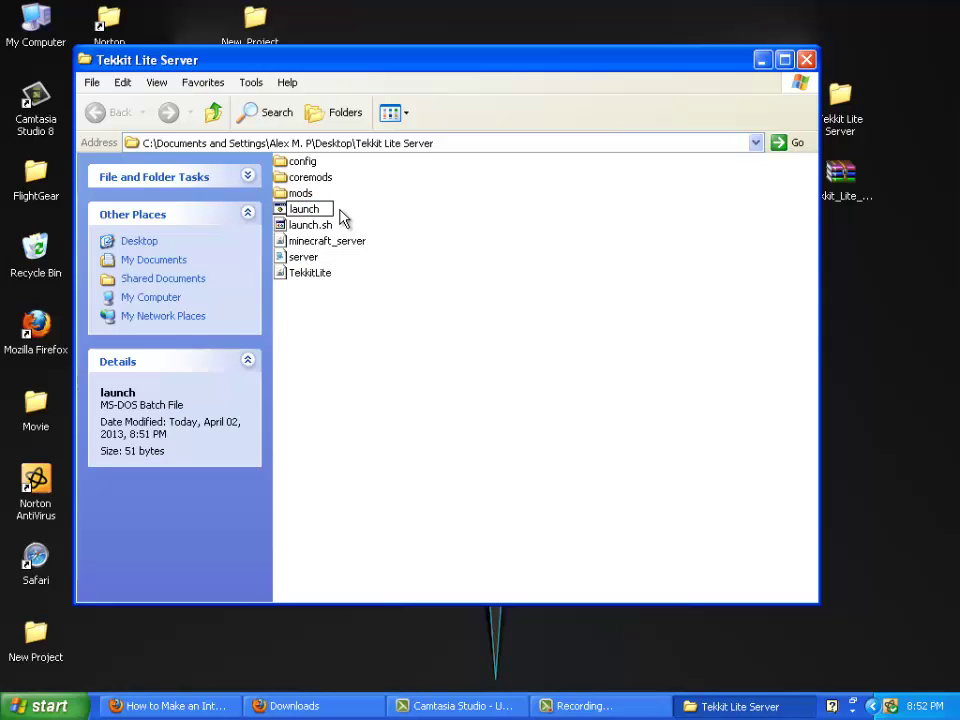
pyautogui.press('Return')
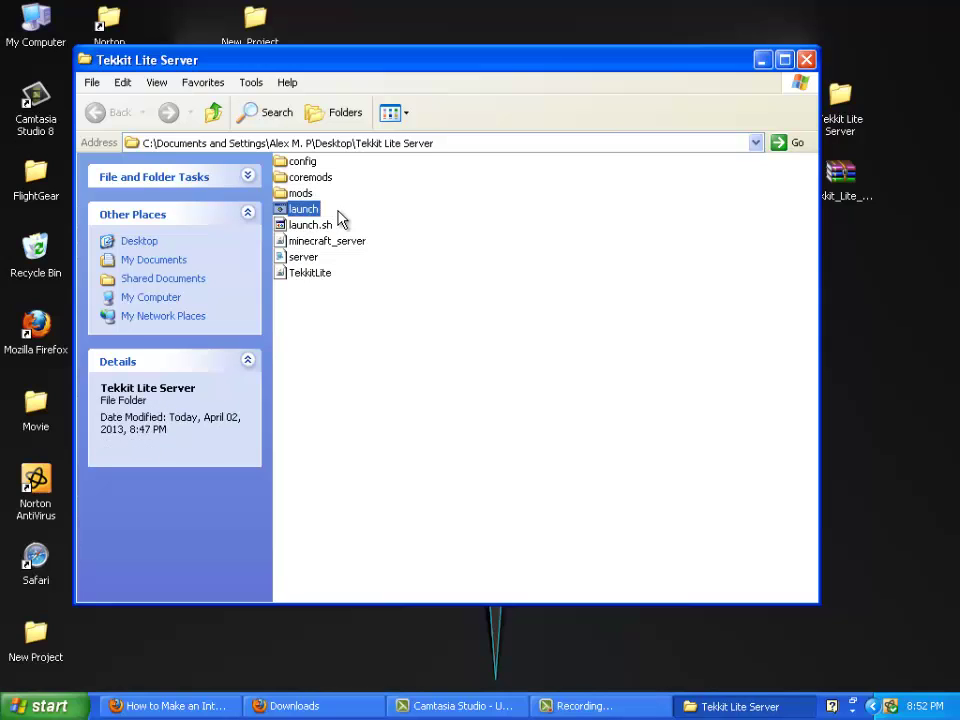
pyautogui.click(338, 218)
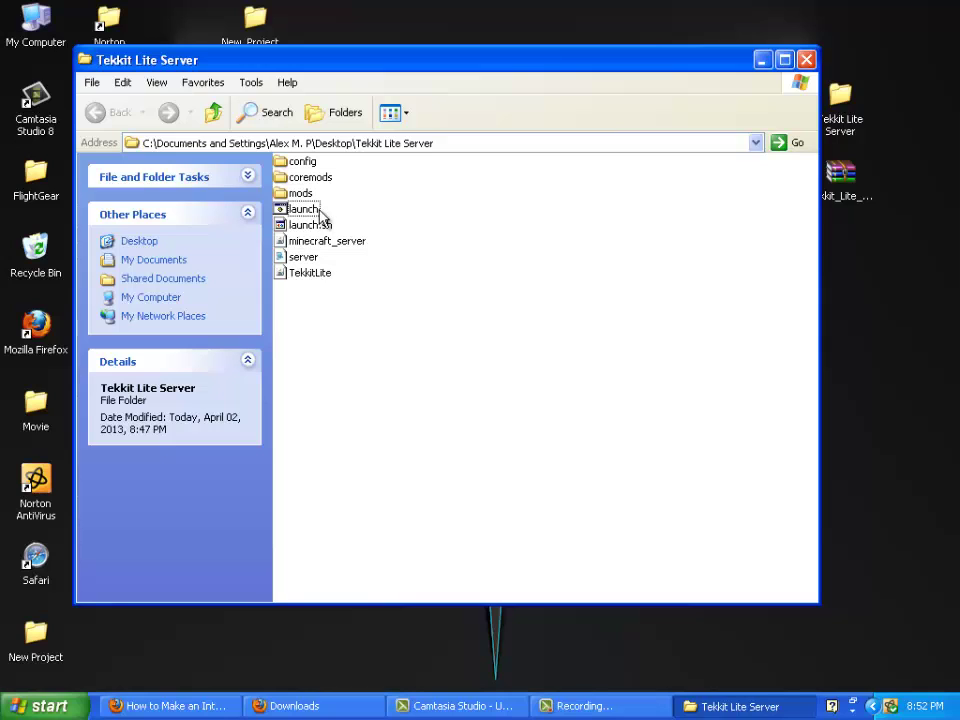
# Run launch.bat to start the server and check the new lib and ForgeModLoader files.
pyautogui.doubleClick(320, 212)
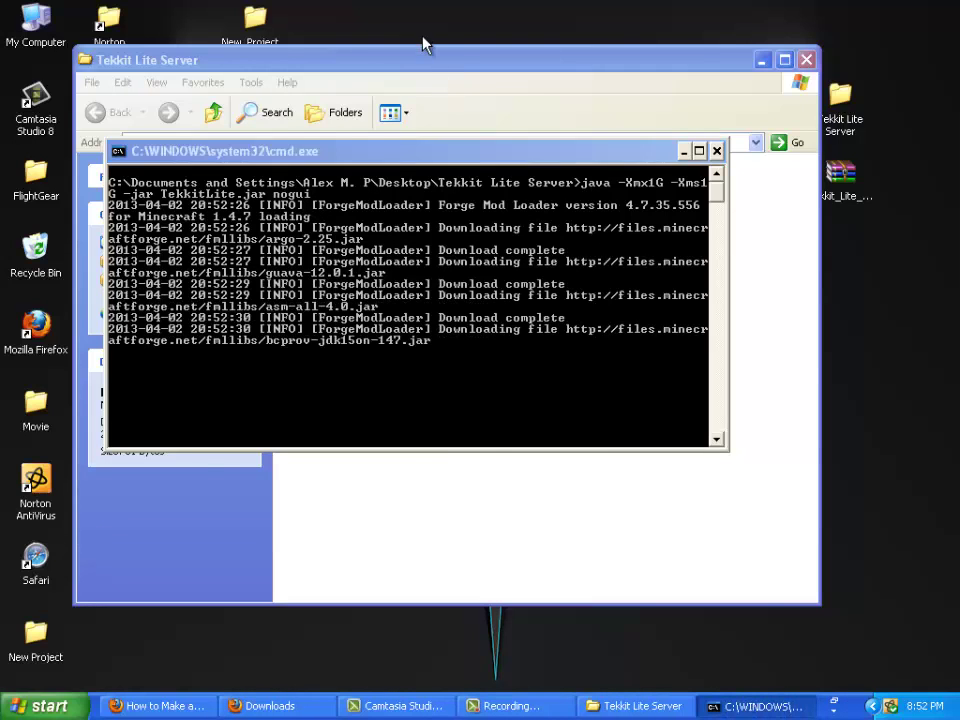
pyautogui.click(425, 62)
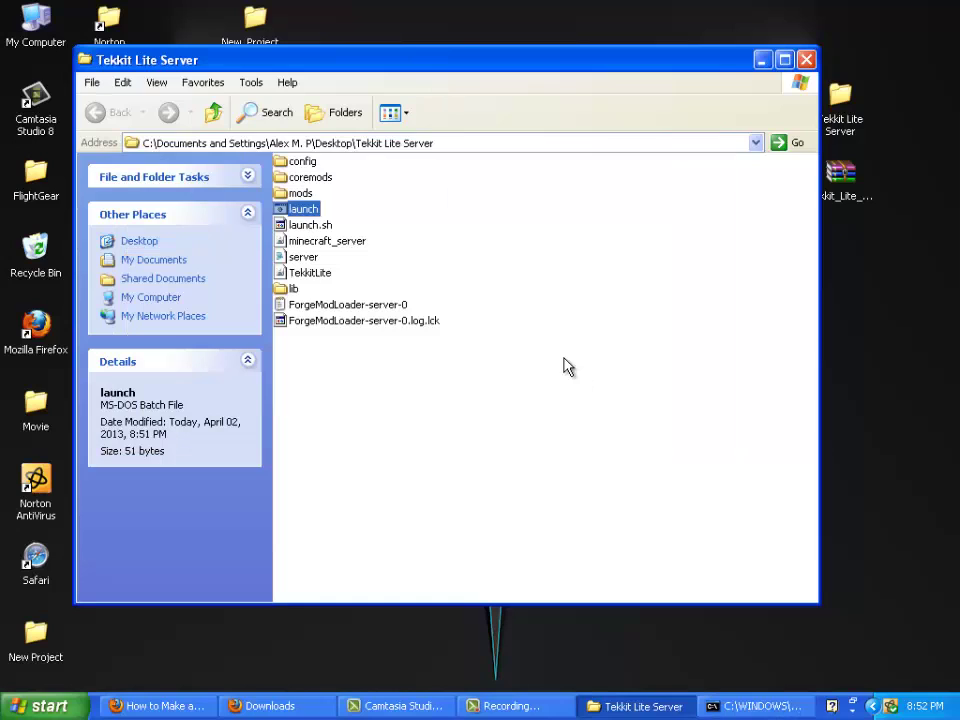
pyautogui.moveTo(490, 497); pyautogui.dragTo(536, 346)
pyautogui.moveTo(531, 291)
pyautogui.mouseDown()
pyautogui.moveTo(401, 287)
pyautogui.moveTo(617, 391)
pyautogui.mouseUp()
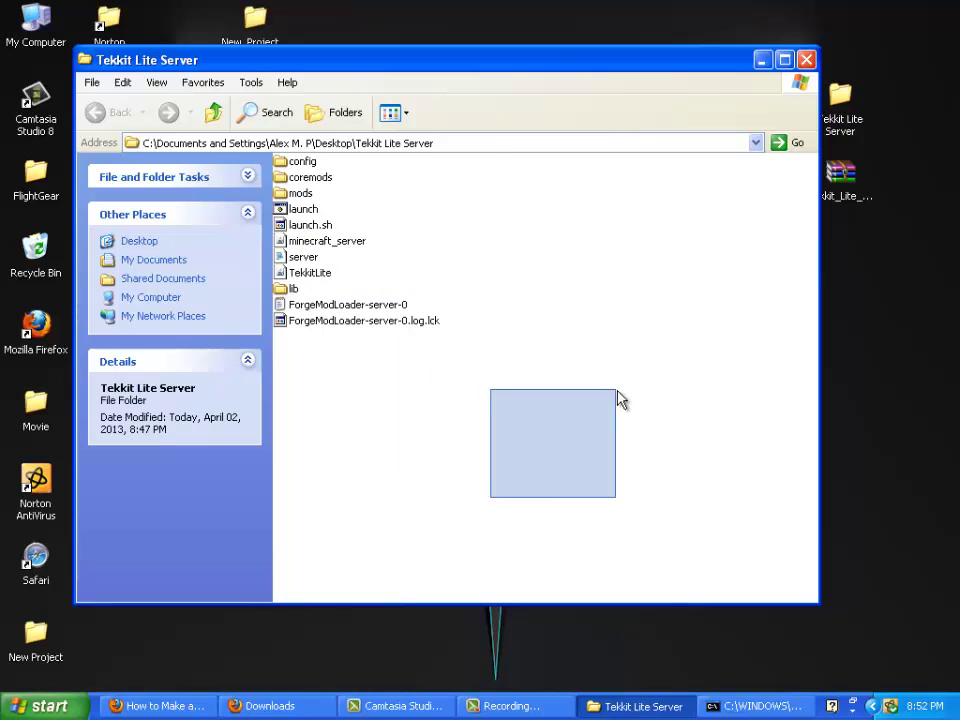
pyautogui.click(770, 707)
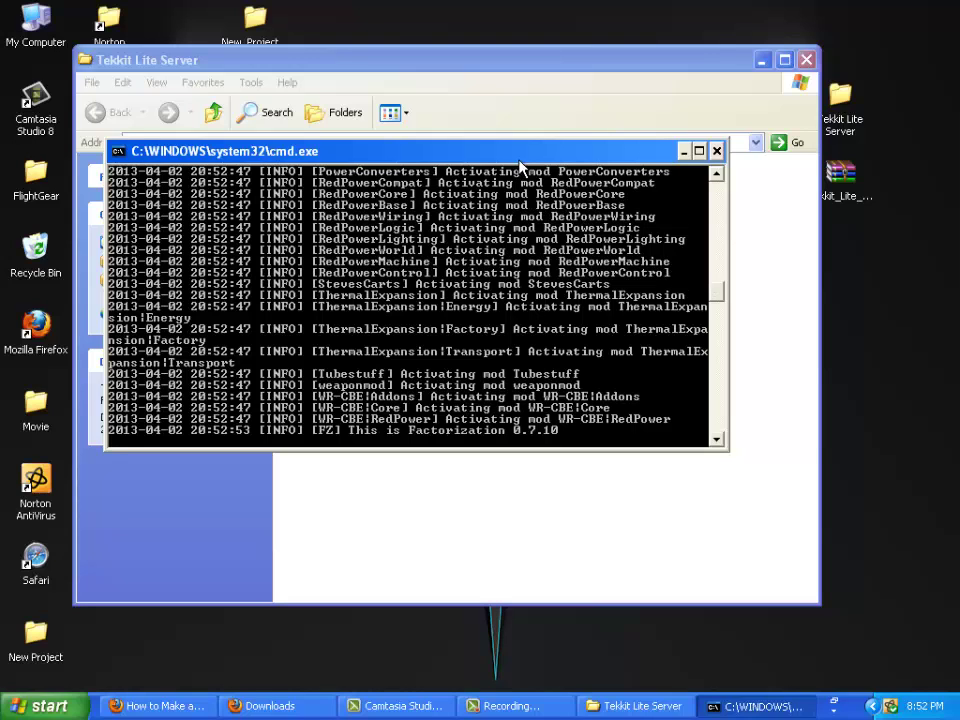
# Move the server console aside while the mods load and the world files are generated.
pyautogui.moveTo(520, 163)
pyautogui.mouseDown()
pyautogui.moveTo(843, 178)
pyautogui.moveTo(845, 191)
pyautogui.mouseUp()
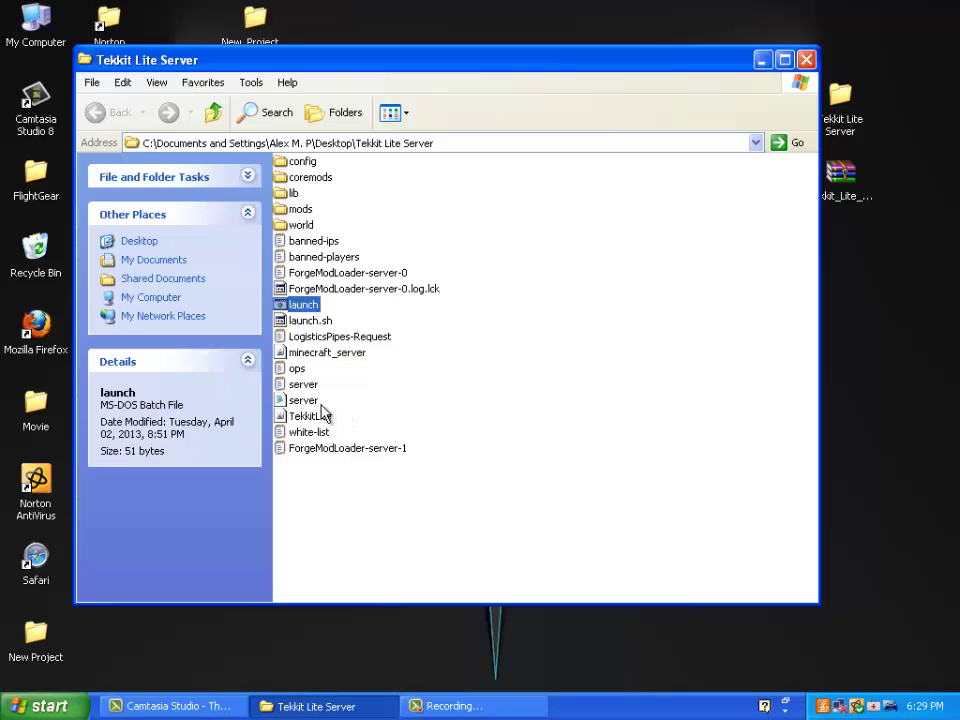
# Open server.properties in Notepad using the Edit command from its context menu.
pyautogui.rightClick(311, 405)
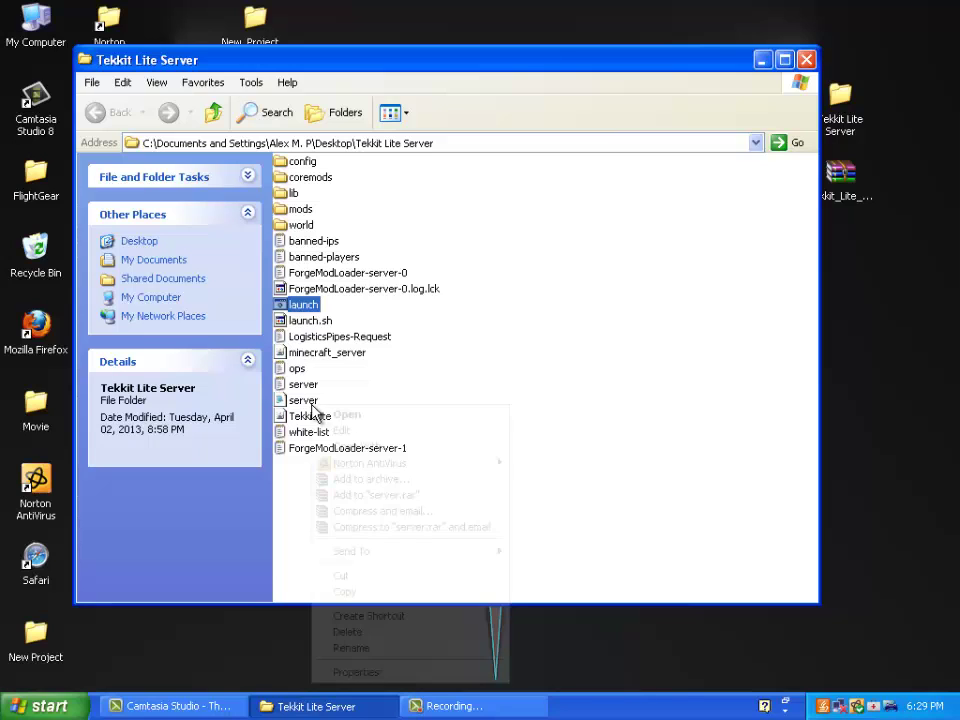
pyautogui.click(338, 431)
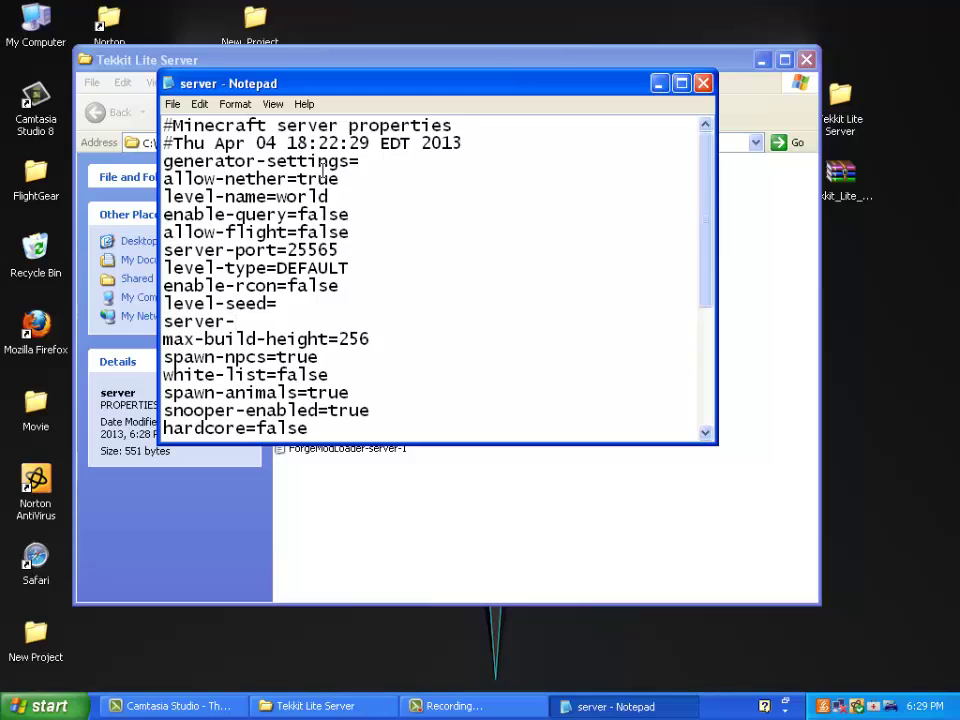
pyautogui.write('2')
pyautogui.write('07')
pyautogui.press('BackSpace')
pyautogui.press('BackSpace')
pyautogui.write('07.')
pyautogui.write('1')
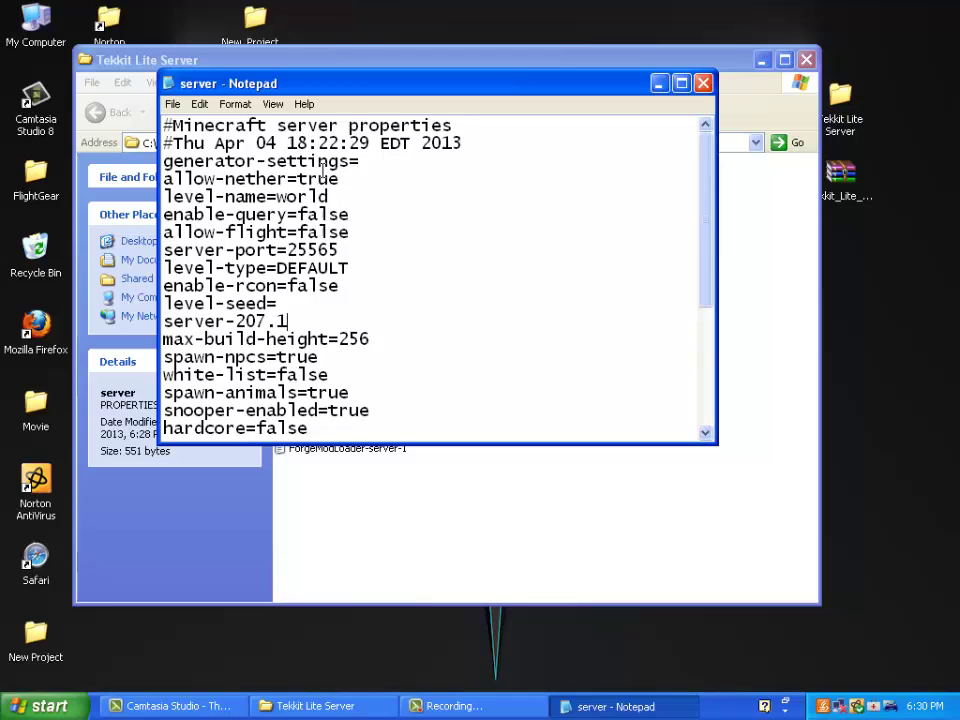
pyautogui.write('84.55')
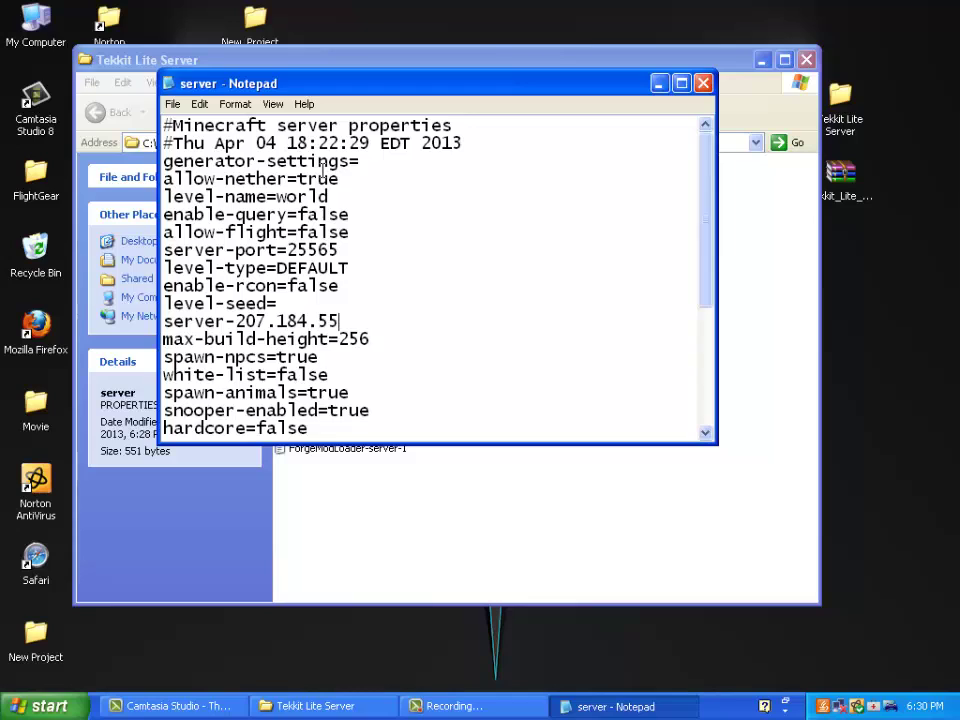
pyautogui.write('.65')
pyautogui.write('4')
pyautogui.press('BackSpace')
pyautogui.press('BackSpace')
pyautogui.press('BackSpace')
pyautogui.press('BackSpace')
pyautogui.press('BackSpace')
pyautogui.press('BackSpace')
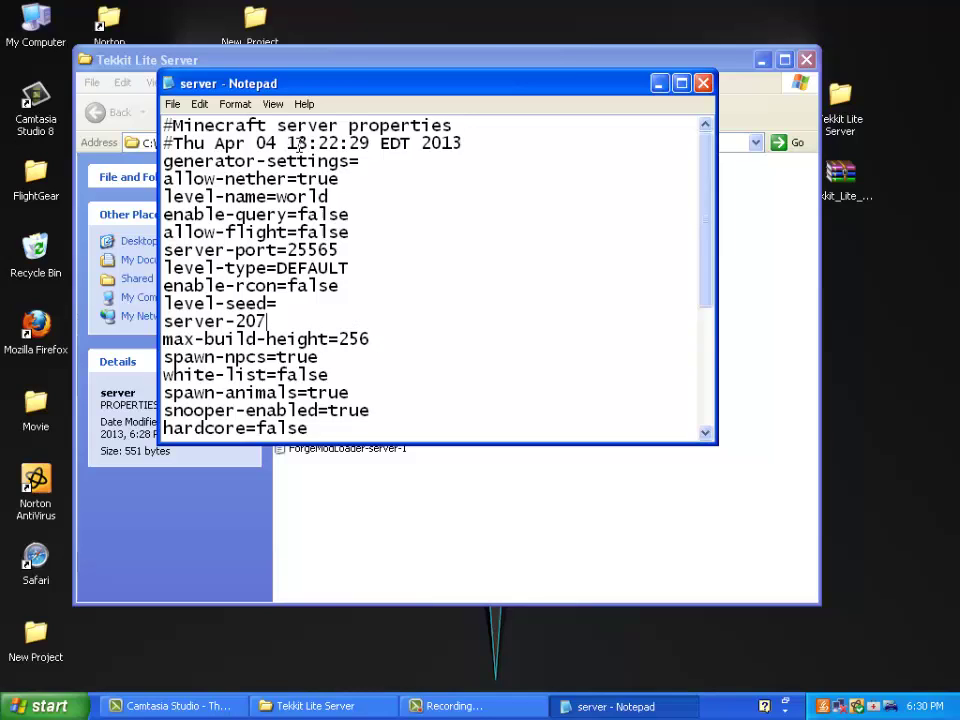
pyautogui.press('BackSpace')
pyautogui.press('BackSpace')
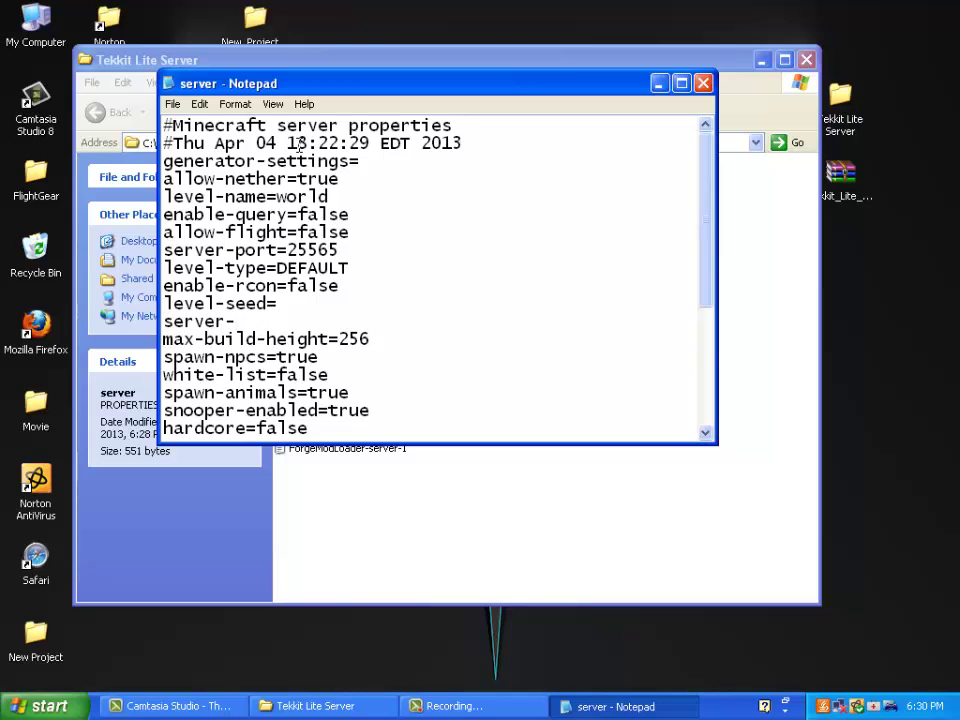
pyautogui.press('Down')
pyautogui.press('Down')
pyautogui.press('Right')
pyautogui.press('Right')
pyautogui.press('Right')
pyautogui.press('Left')
pyautogui.press('Left')
pyautogui.press('Left')
pyautogui.press('Down')
pyautogui.press('Right')
pyautogui.press('Right')
pyautogui.press('Right')
pyautogui.press('Right')
pyautogui.click(252, 20)
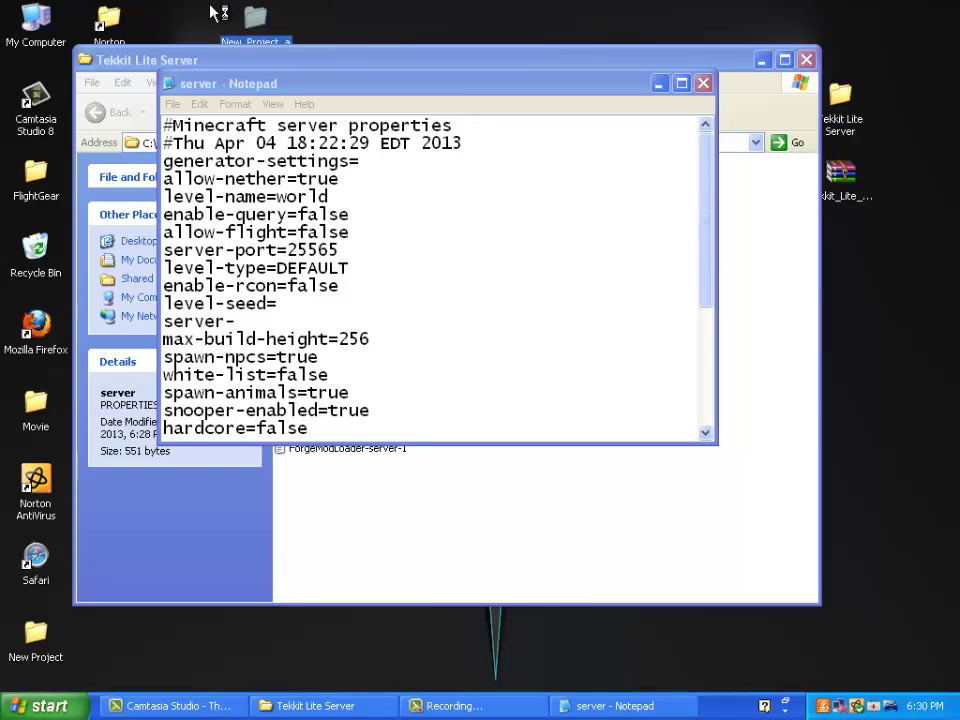
pyautogui.click(178, 106)
pyautogui.click(174, 106)
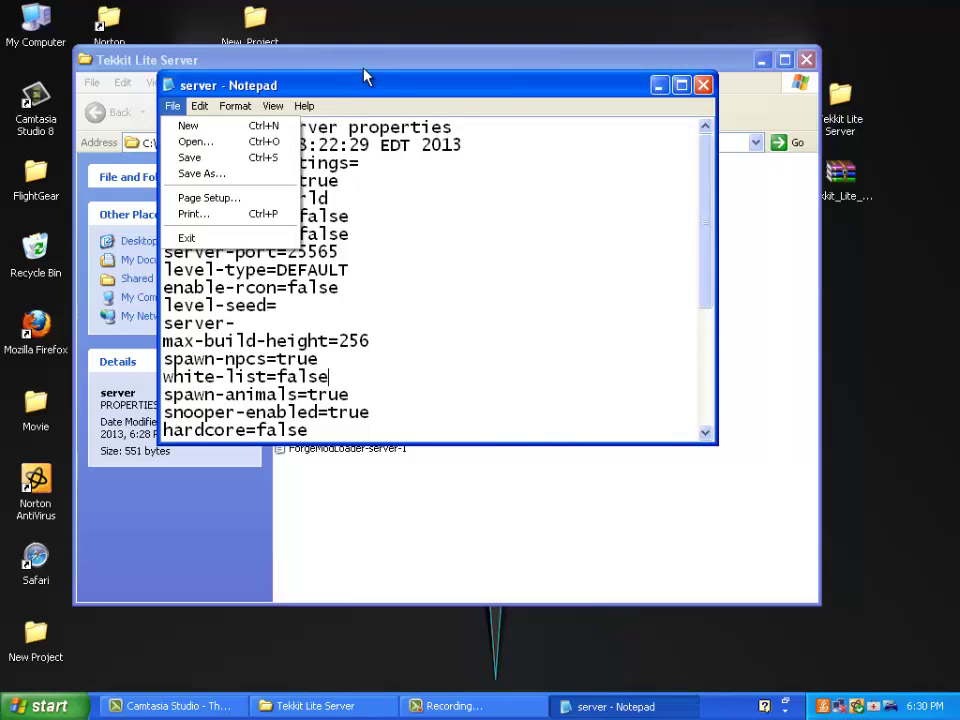
pyautogui.hotkey('alt', 'Tab')
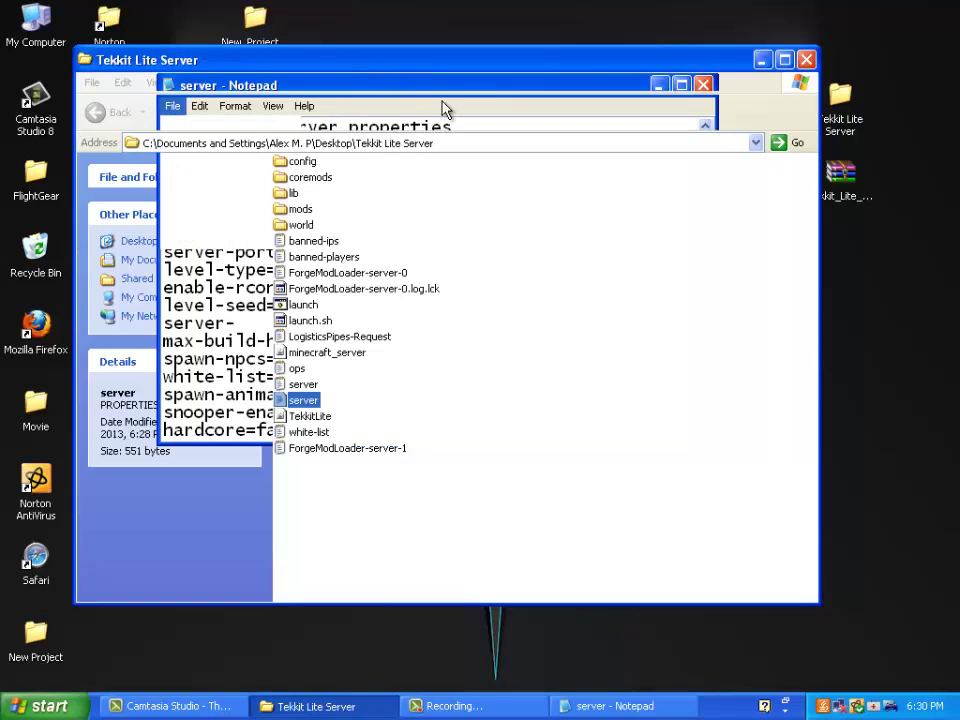
pyautogui.moveTo(367, 66)
pyautogui.mouseDown()
pyautogui.moveTo(483, 156)
pyautogui.moveTo(588, 211)
pyautogui.moveTo(396, 69)
pyautogui.mouseUp()
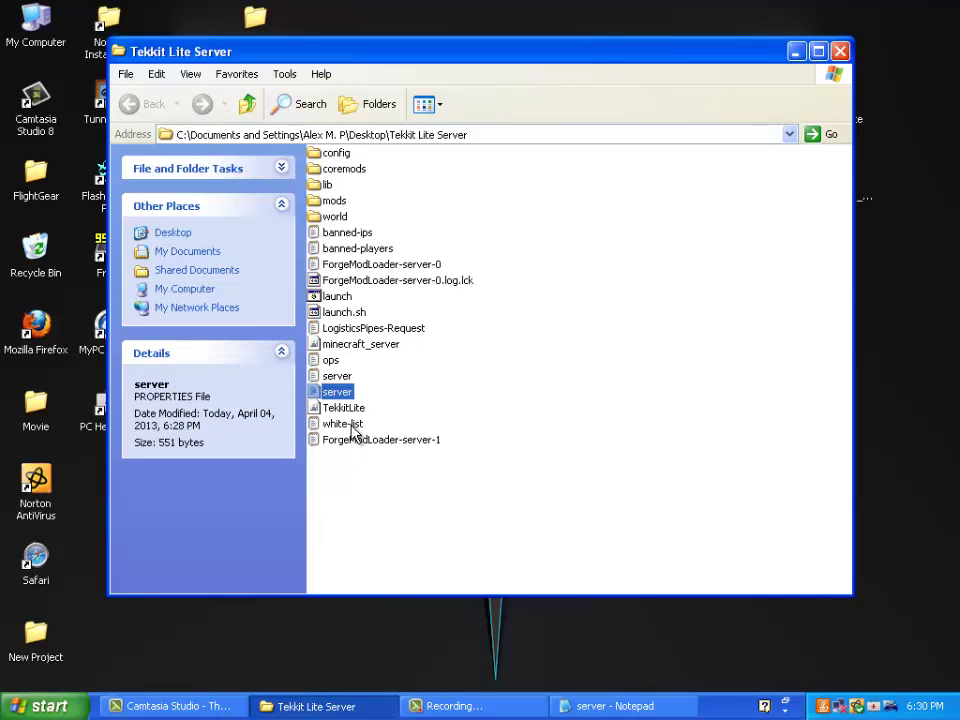
pyautogui.click(353, 431)
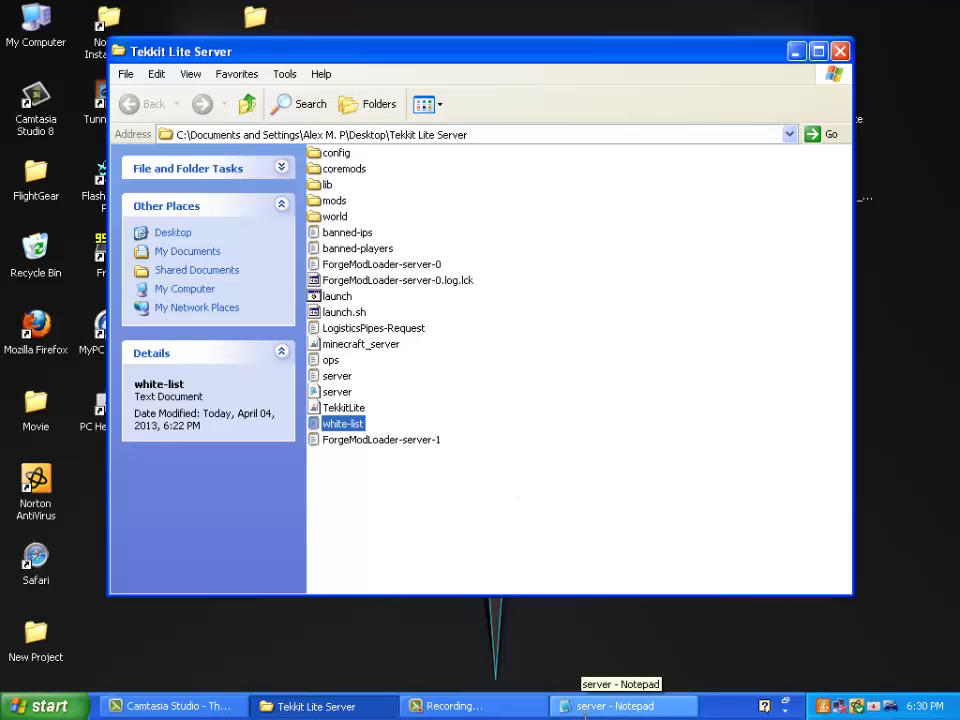
pyautogui.click(610, 706)
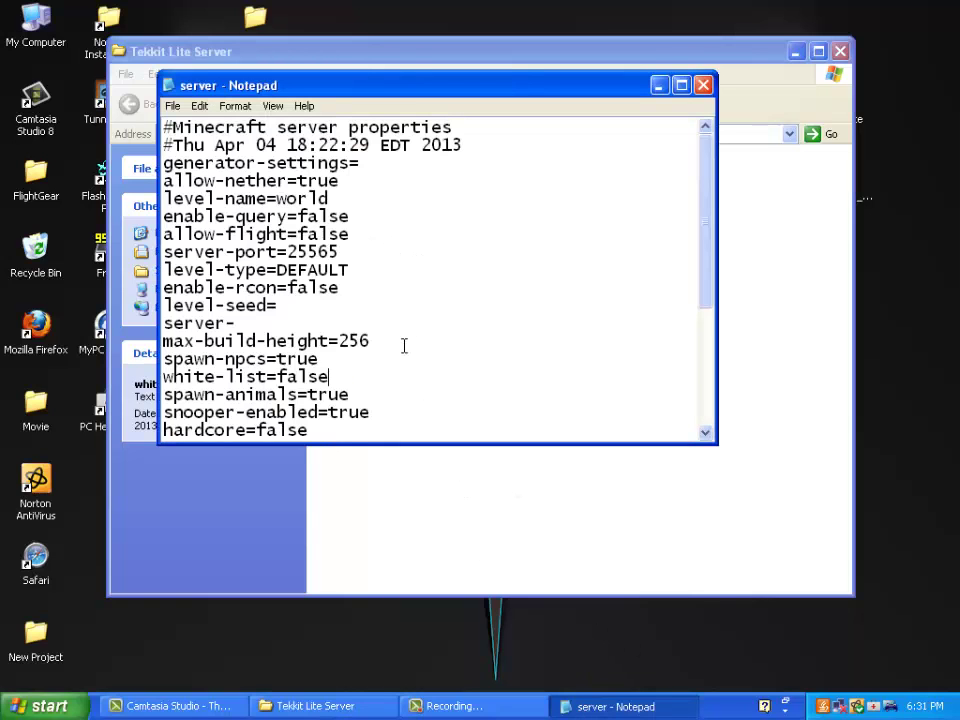
# Scroll through server.properties and place the cursor at the end of max-players=5.
pyautogui.scroll(-1, 429, 368)
pyautogui.scroll(-1, 429, 368)
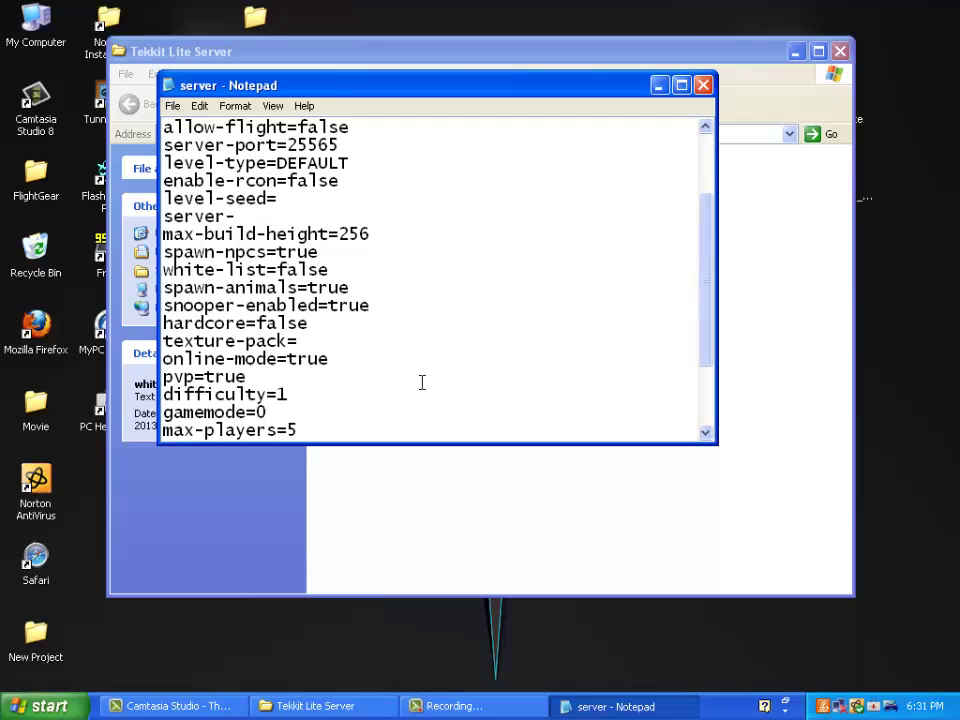
pyautogui.click(349, 328)
pyautogui.click(285, 380)
pyautogui.click(318, 393)
pyautogui.scroll(-1, 325, 388)
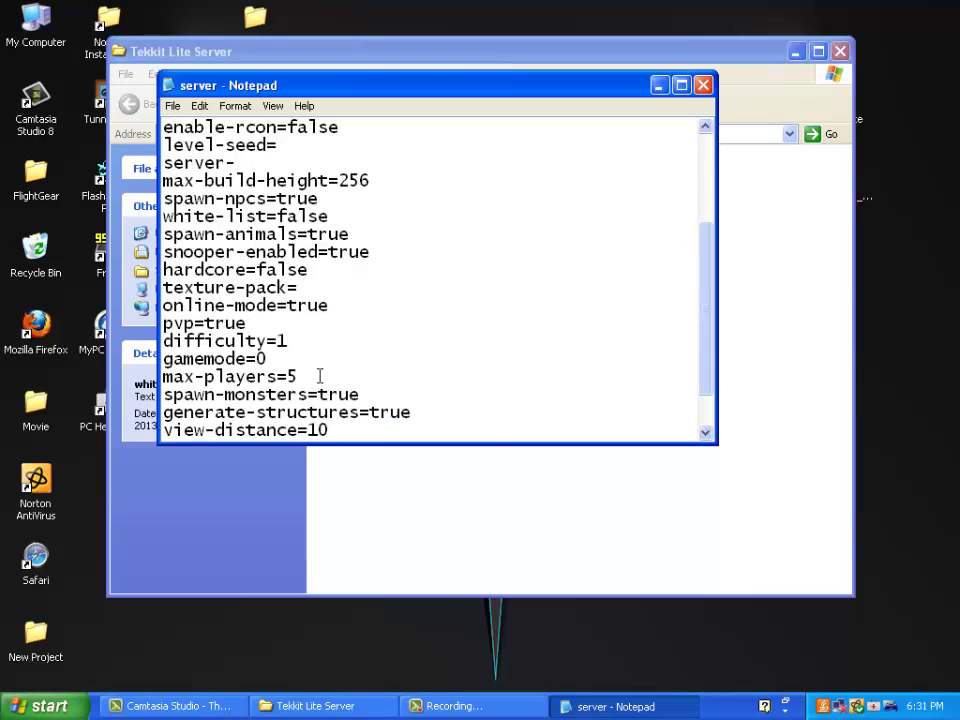
pyautogui.click(331, 391)
pyautogui.click(322, 375)
# Delete the max-players value, trying 5, 100 and 50 before leaving it blank.
pyautogui.press('BackSpace')
pyautogui.write('5')
pyautogui.press('BackSpace')
pyautogui.write('100')
pyautogui.press('BackSpace')
pyautogui.press('BackSpace')
pyautogui.press('BackSpace')
pyautogui.scroll(-1, 707, 596)
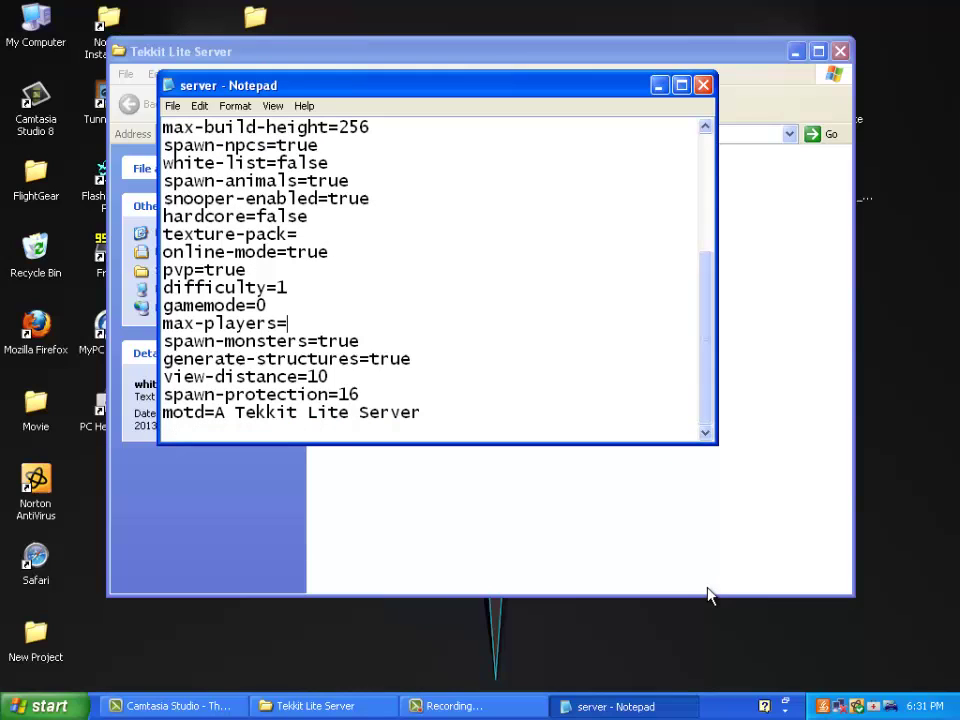
pyautogui.write('5')
pyautogui.press('BackSpace')
pyautogui.write('50')
pyautogui.press('BackSpace')
pyautogui.press('BackSpace')
pyautogui.write('5')
pyautogui.press('BackSpace')
pyautogui.click(771, 606)
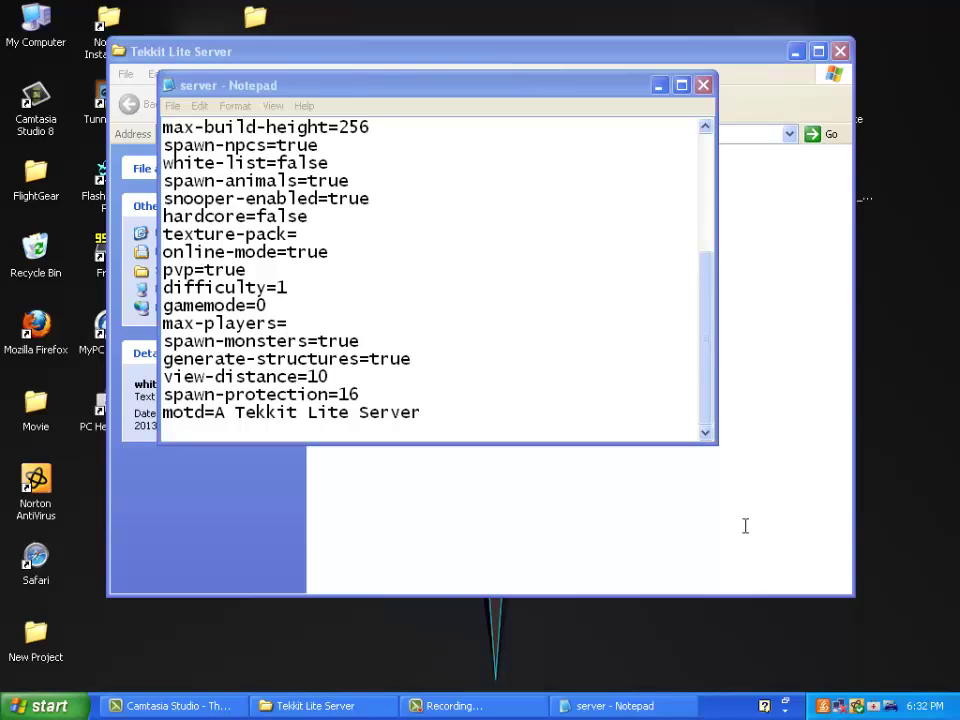
pyautogui.click(583, 379)
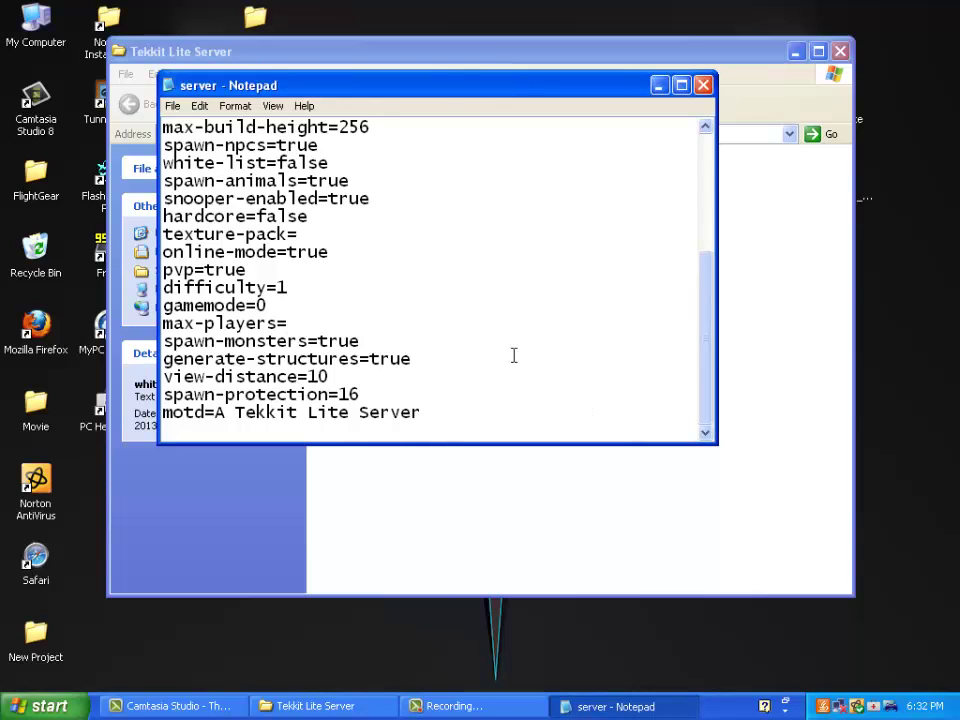
pyautogui.moveTo(513, 355); pyautogui.dragTo(487, 333)
pyautogui.click(487, 333)
pyautogui.moveTo(399, 334); pyautogui.dragTo(332, 334)
pyautogui.click(368, 336)
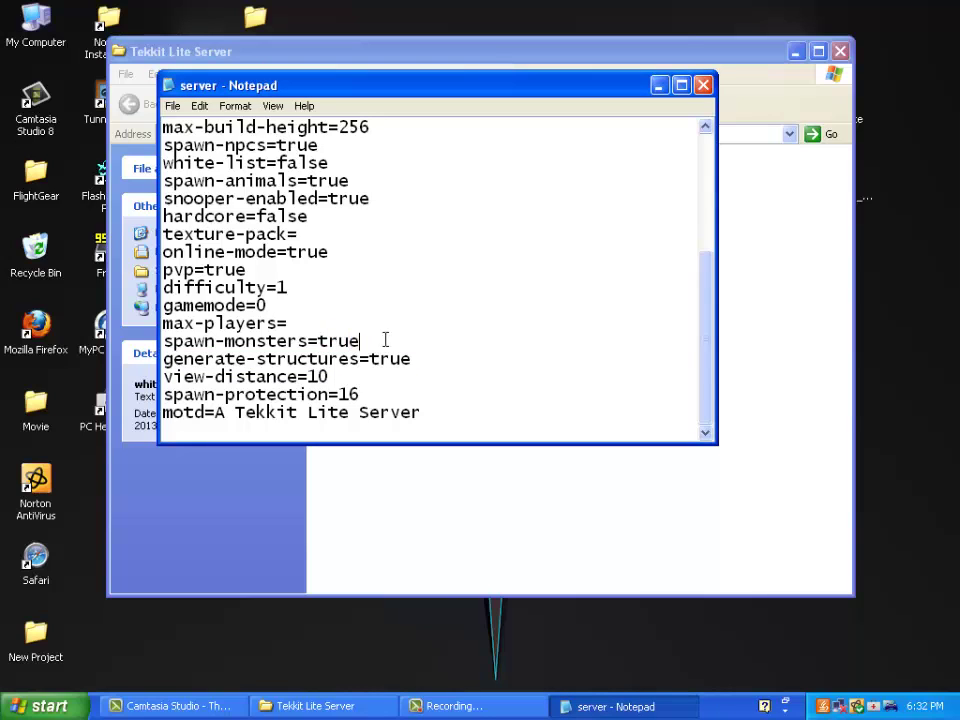
pyautogui.click(400, 394)
pyautogui.click(443, 409)
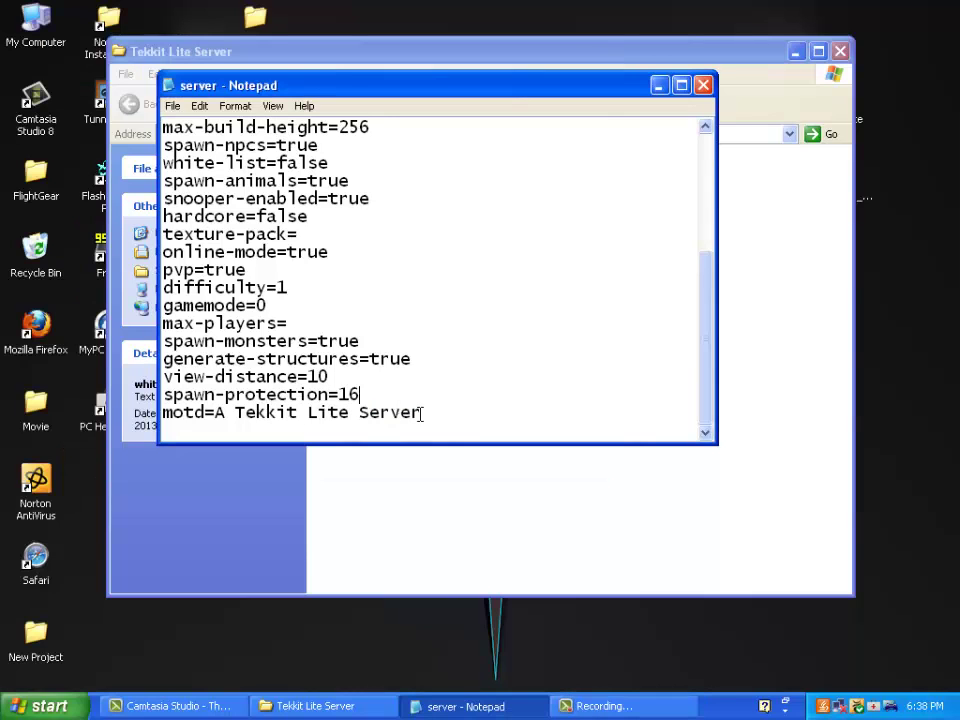
pyautogui.moveTo(420, 413); pyautogui.dragTo(389, 413)
pyautogui.click(259, 420)
pyautogui.moveTo(249, 423)
pyautogui.mouseDown()
pyautogui.moveTo(219, 413)
pyautogui.moveTo(257, 413)
pyautogui.moveTo(294, 394)
pyautogui.moveTo(408, 393)
pyautogui.mouseUp()
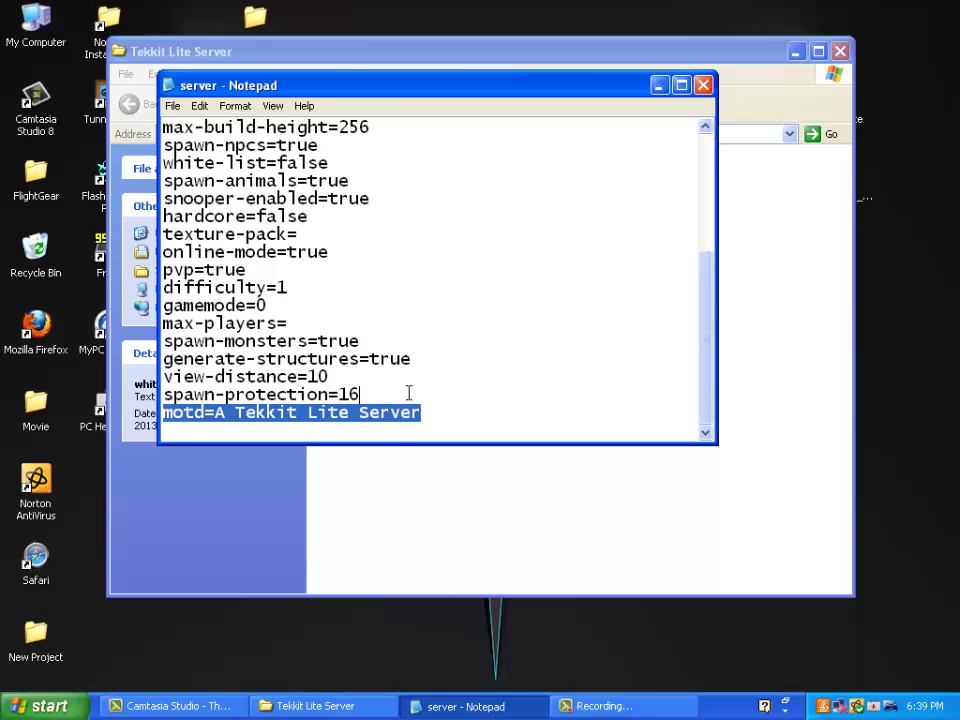
pyautogui.click(446, 414)
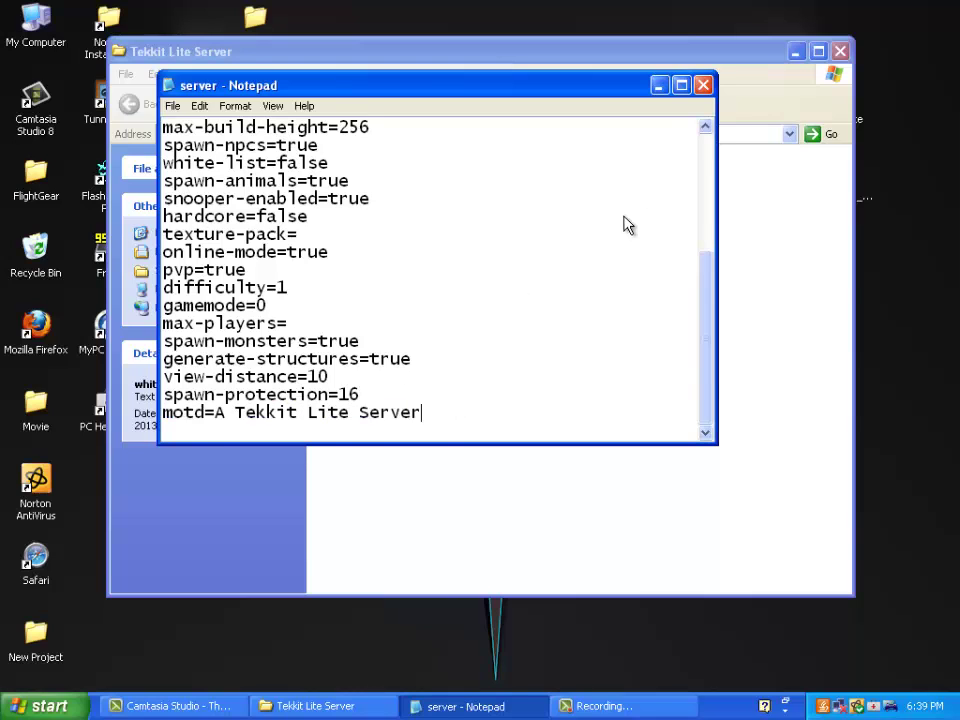
# Minimize Notepad and select the launch batch file in the Tekkit Lite Server folder.
pyautogui.click(705, 86)
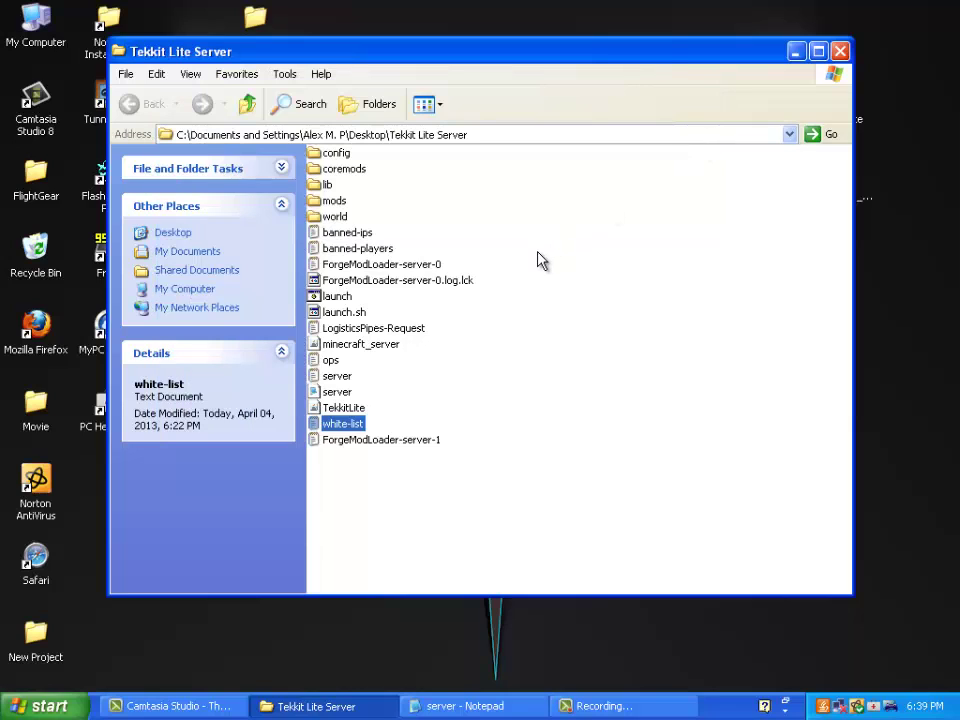
pyautogui.click(450, 316)
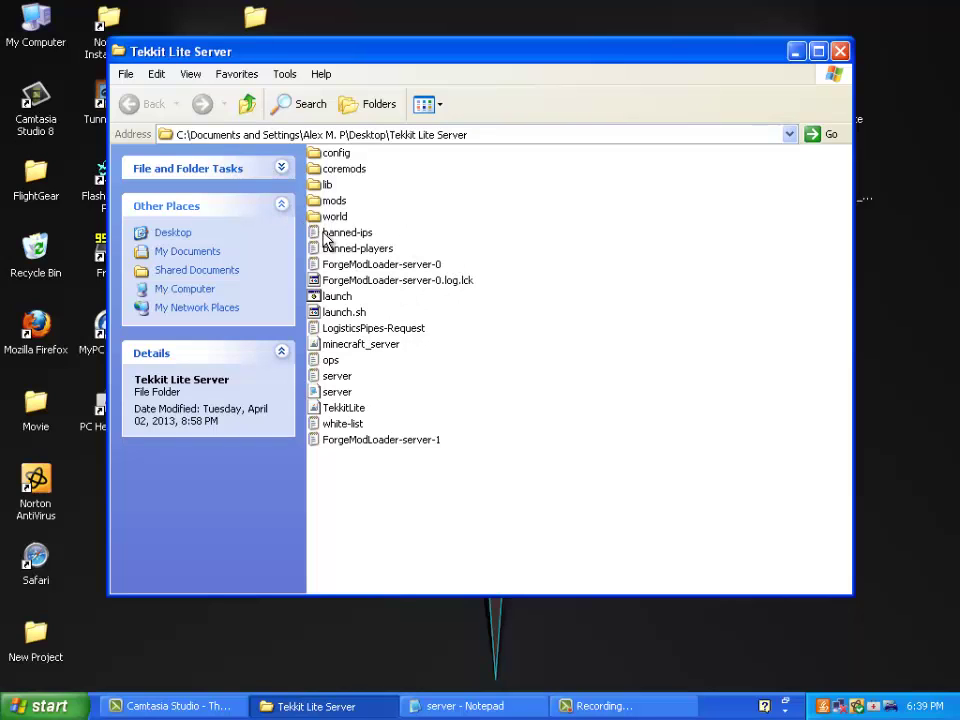
pyautogui.click(340, 298)
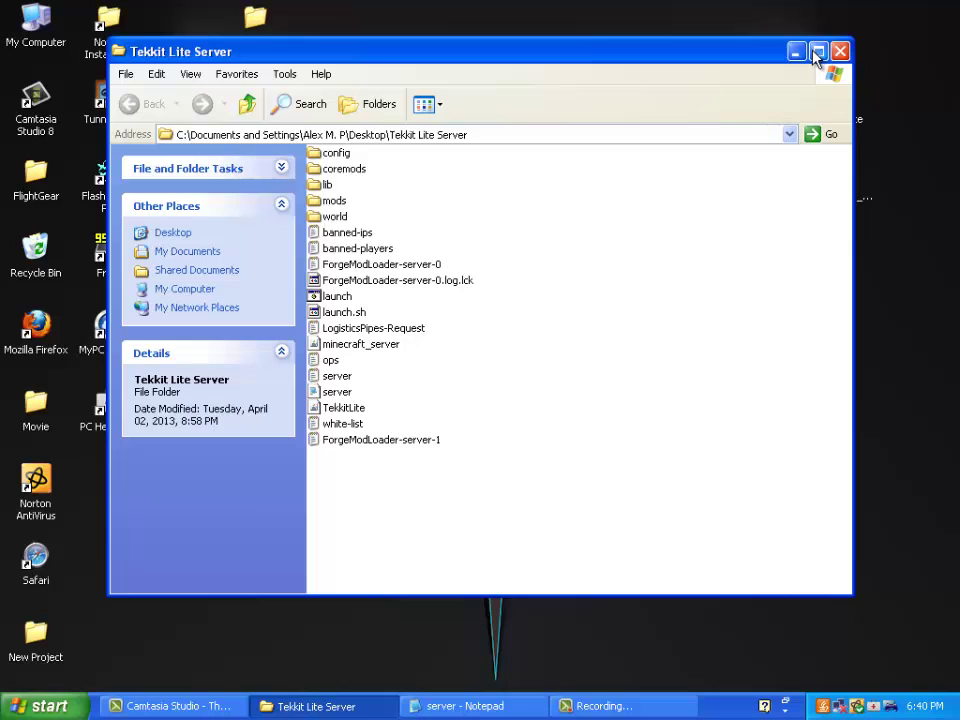
# Close the server folder window, then close server.properties to get the save-changes prompt.
pyautogui.click(840, 52)
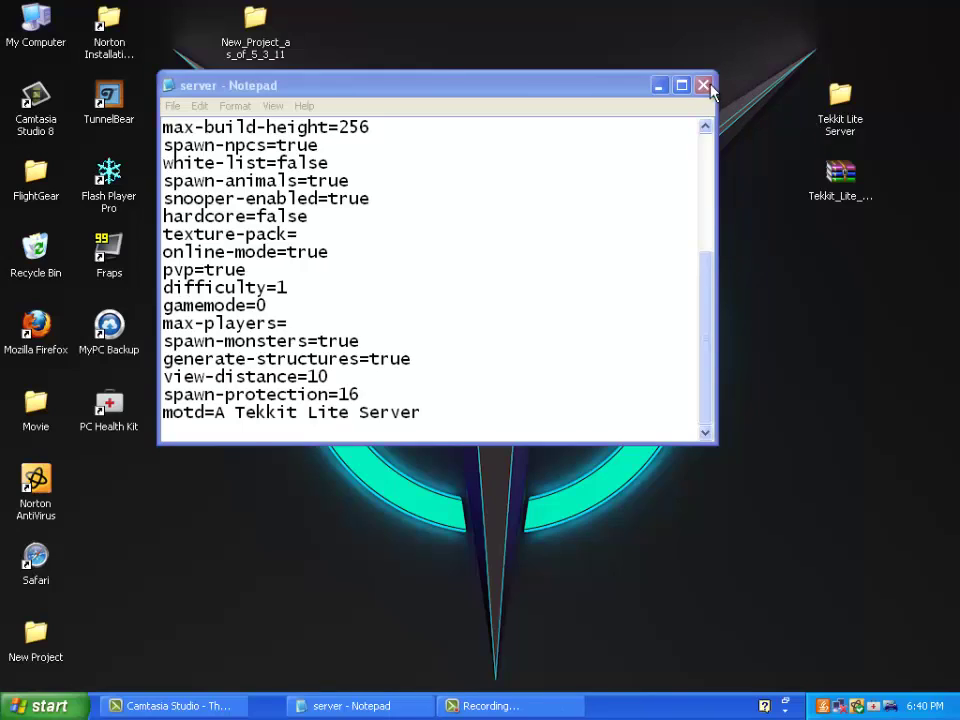
pyautogui.click(705, 86)
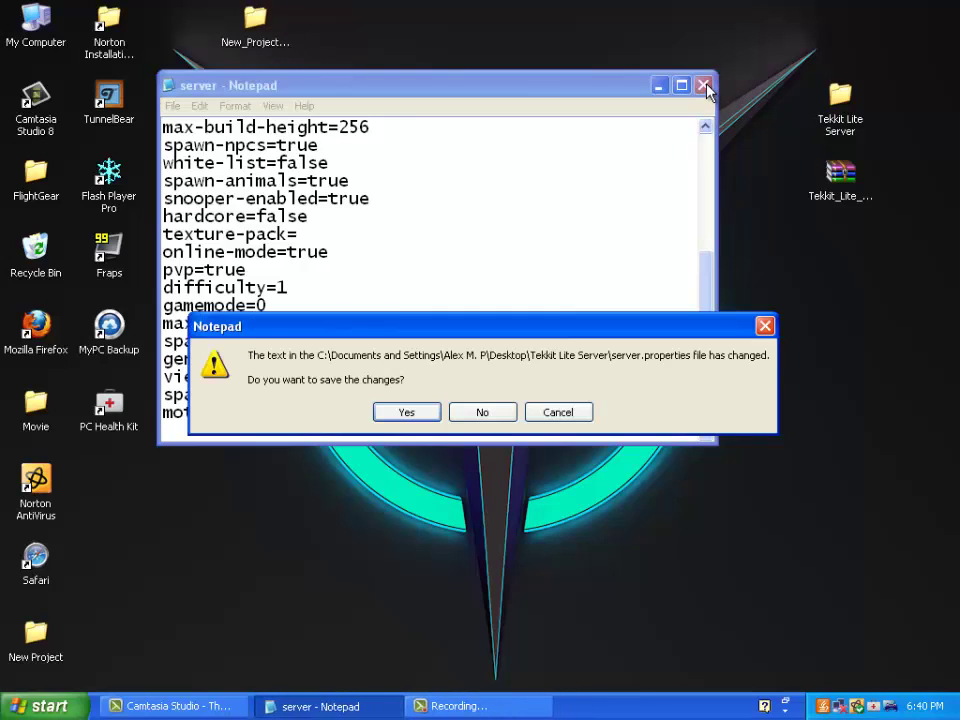